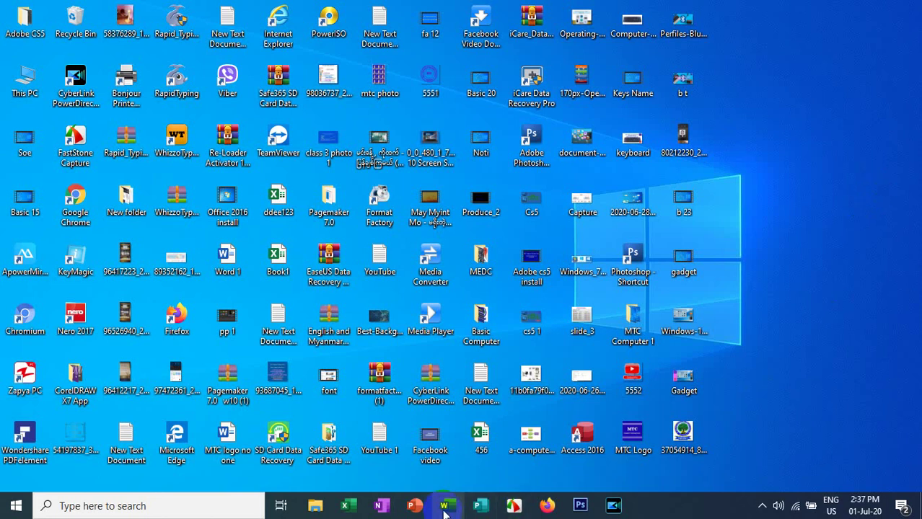
Start Word with a blank document and open the Language preferences in Word Options
click(448, 506)
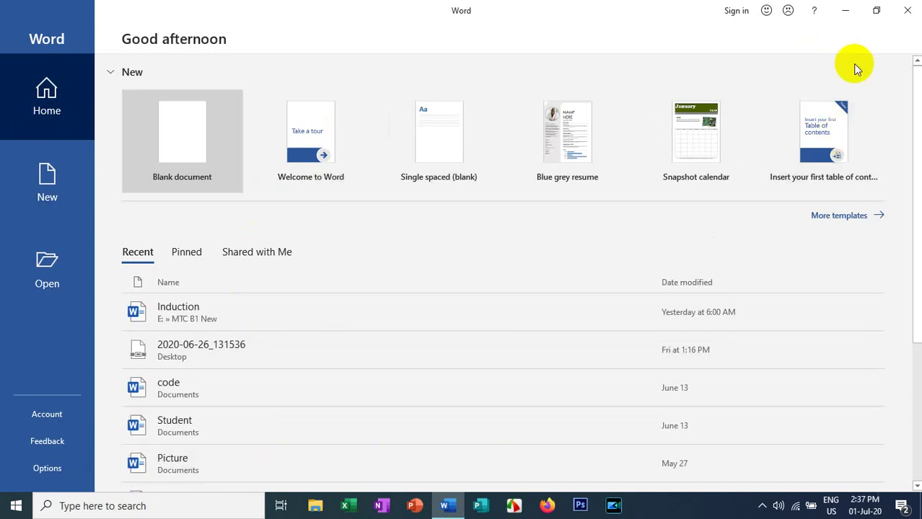
click(189, 142)
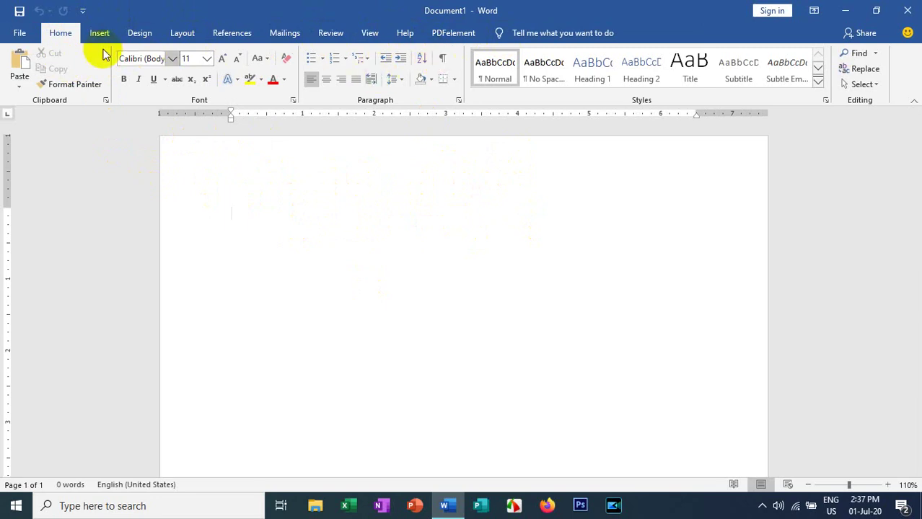
click(19, 33)
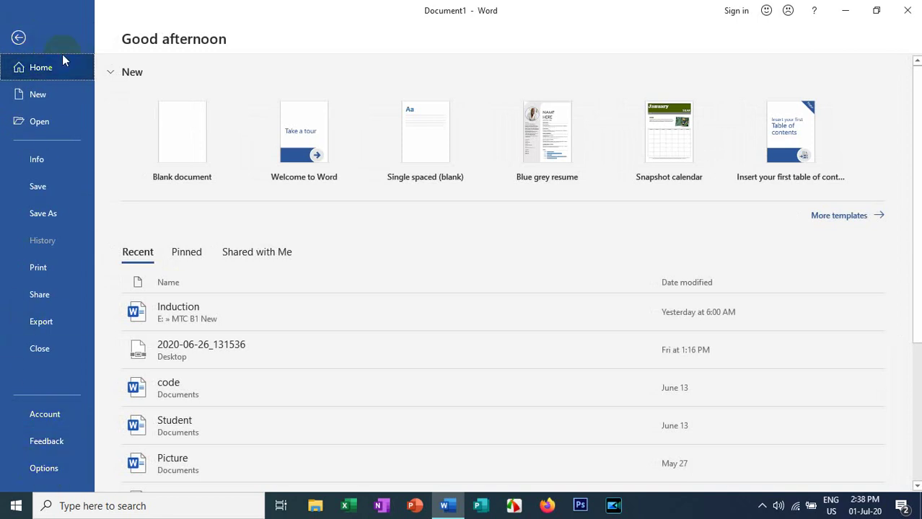
click(38, 470)
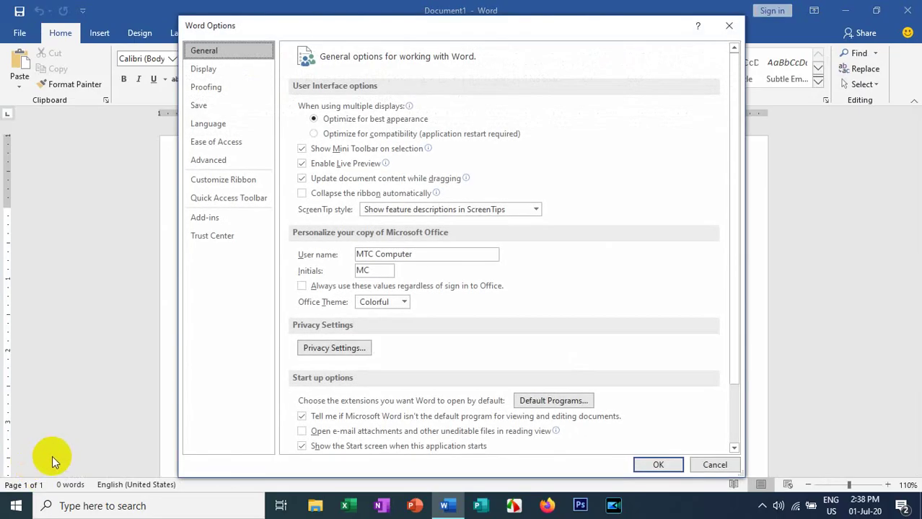
drag(429, 25, 445, 28)
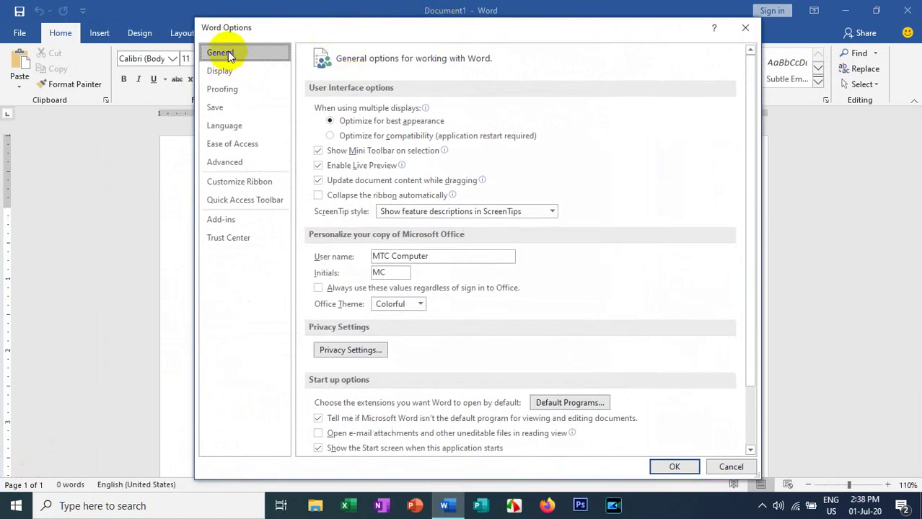
click(235, 127)
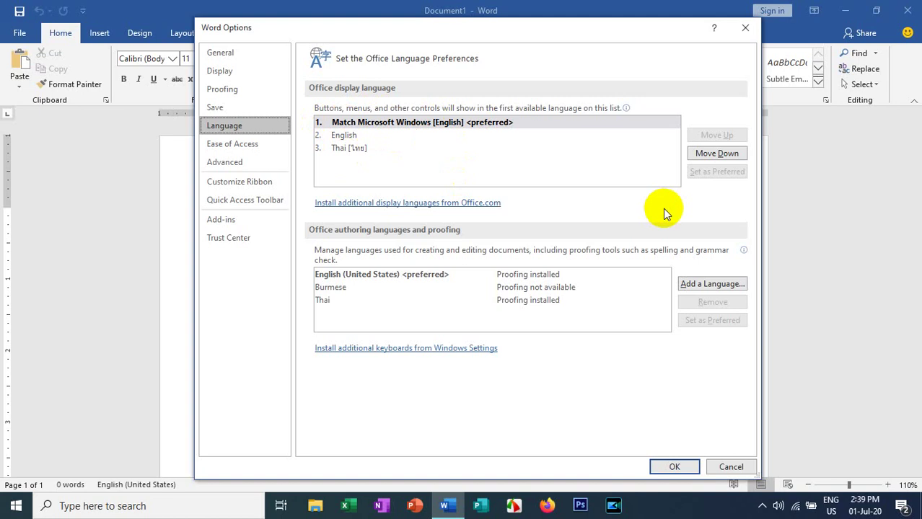
Review the Thai display language entry and the proofing status of the Burmese and Thai authoring languages
click(341, 149)
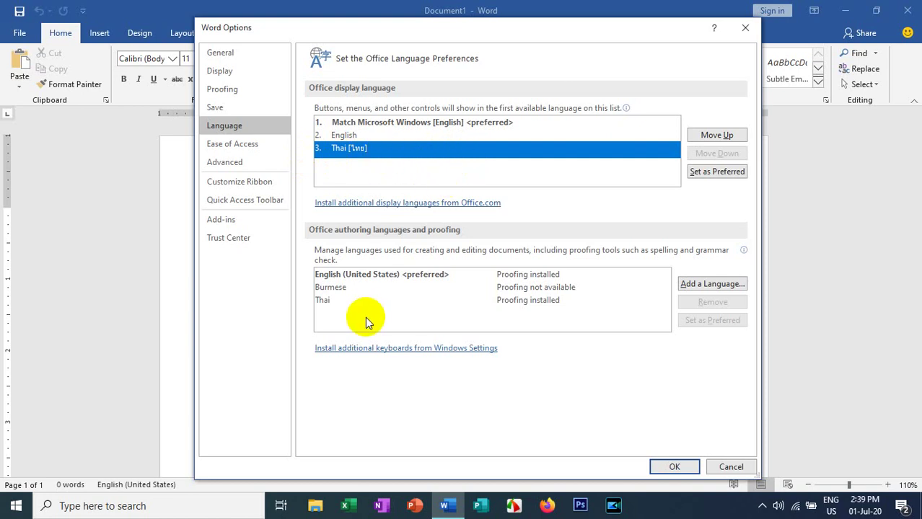
click(375, 300)
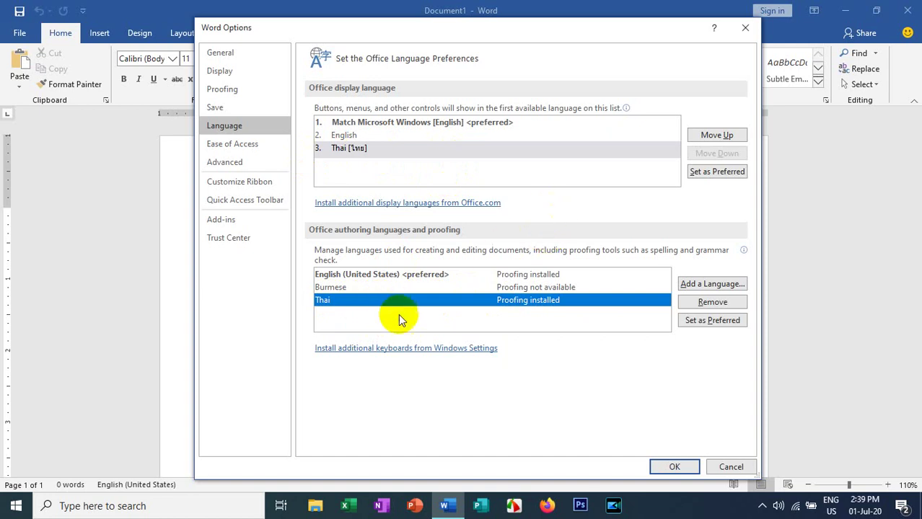
click(522, 288)
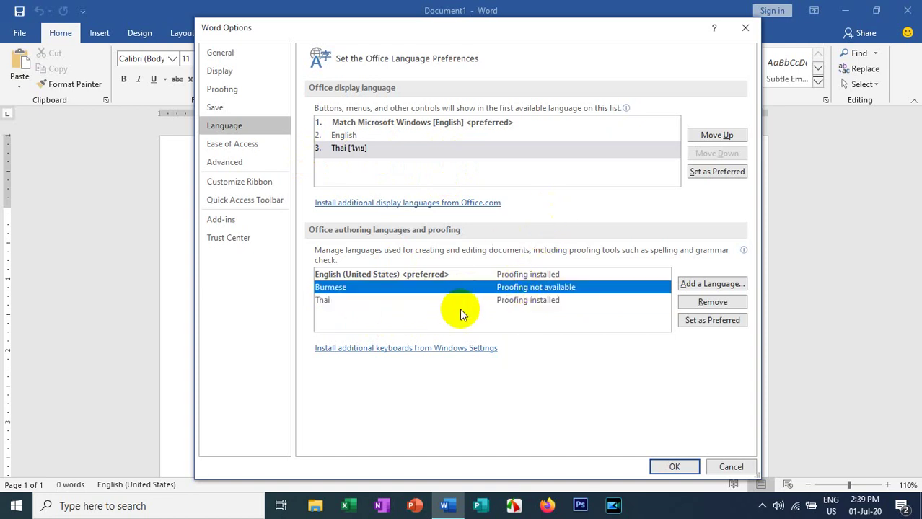
click(498, 301)
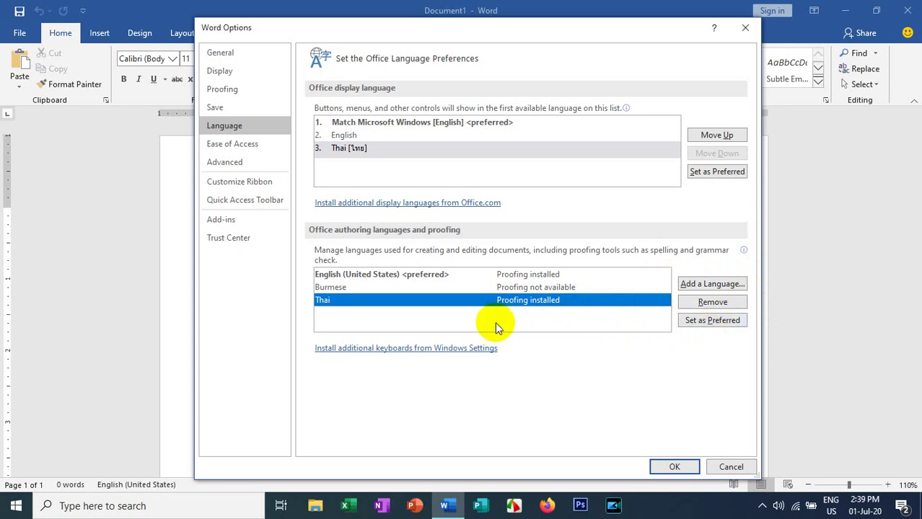
click(548, 288)
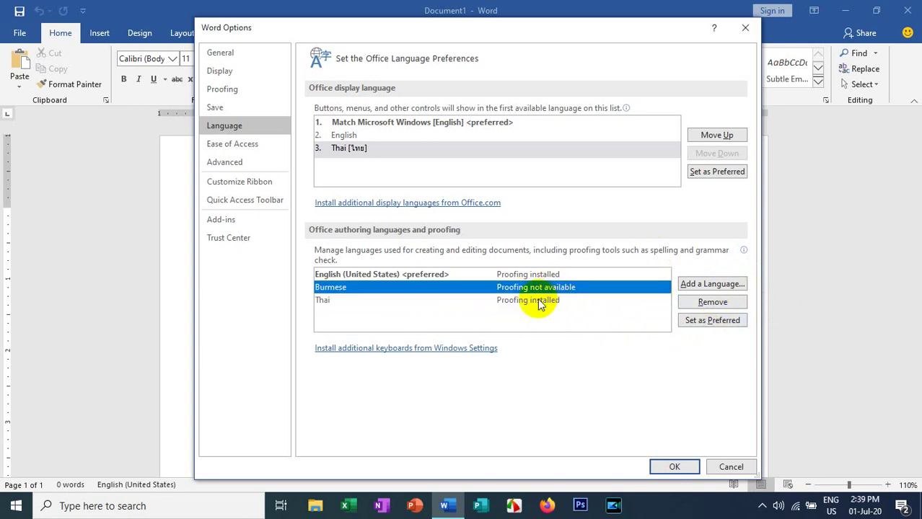
click(421, 307)
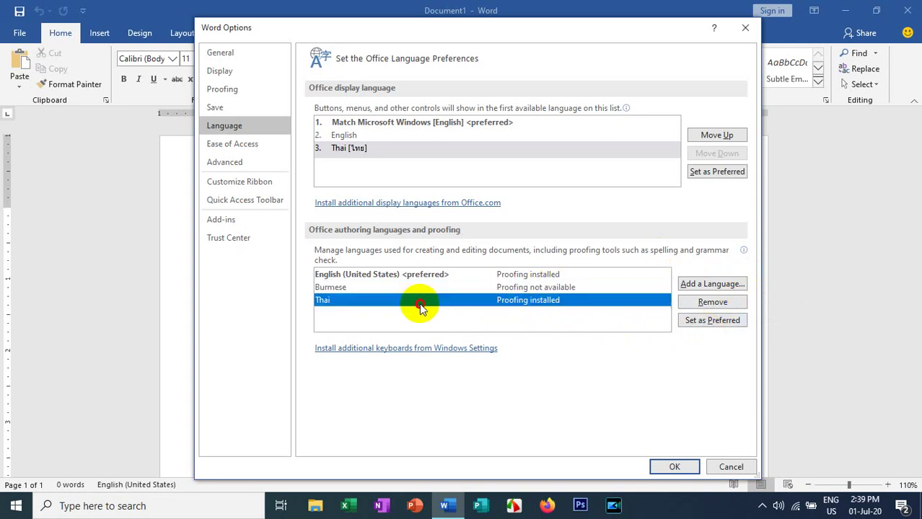
Add Tibetan (China) to the Office authoring languages
click(707, 283)
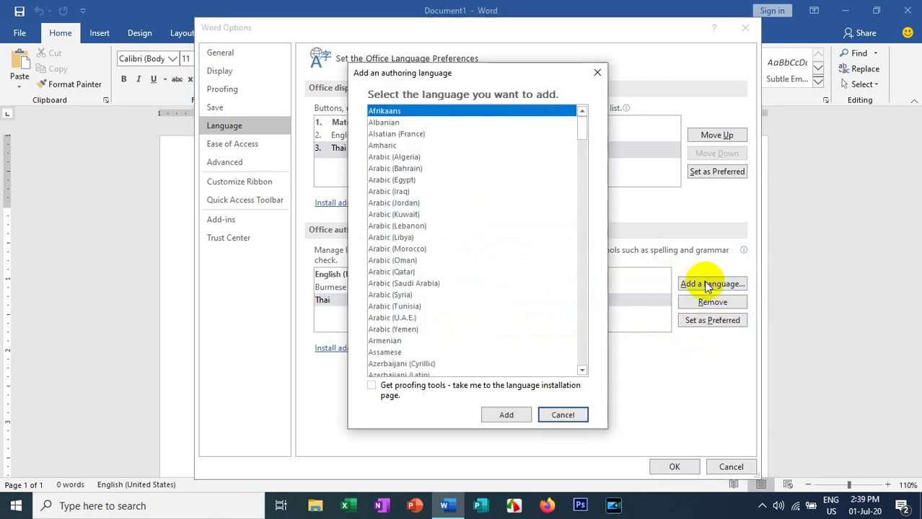
scroll(440, 171, down, 5)
scroll(437, 169, up, 5)
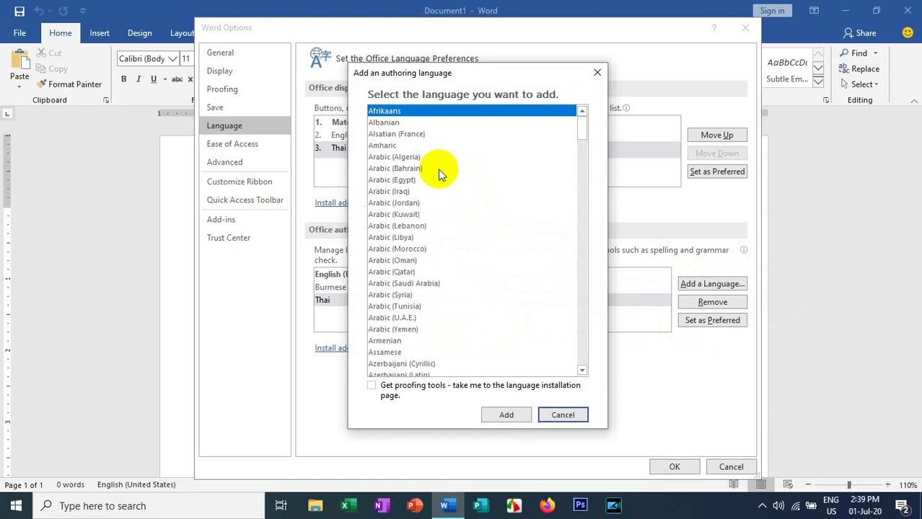
scroll(439, 171, down, 7)
scroll(438, 169, down, 20)
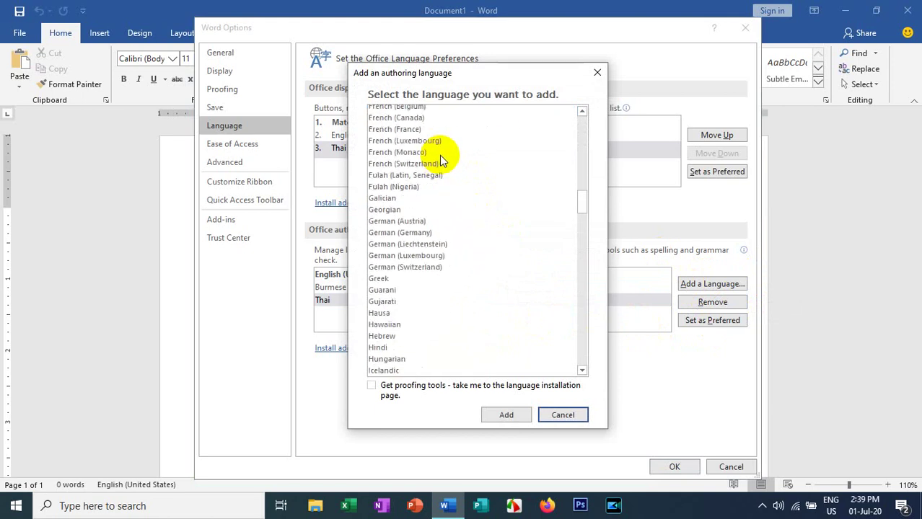
scroll(442, 149, down, 20)
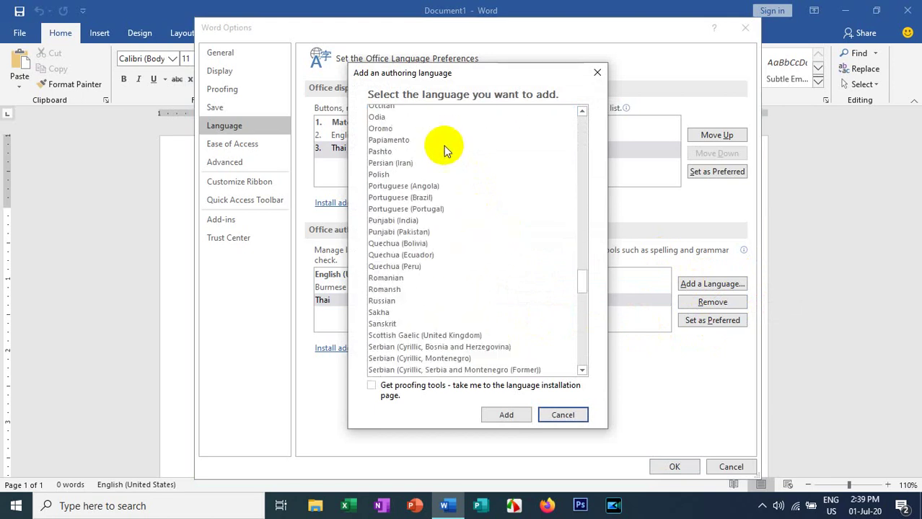
scroll(443, 146, down, 20)
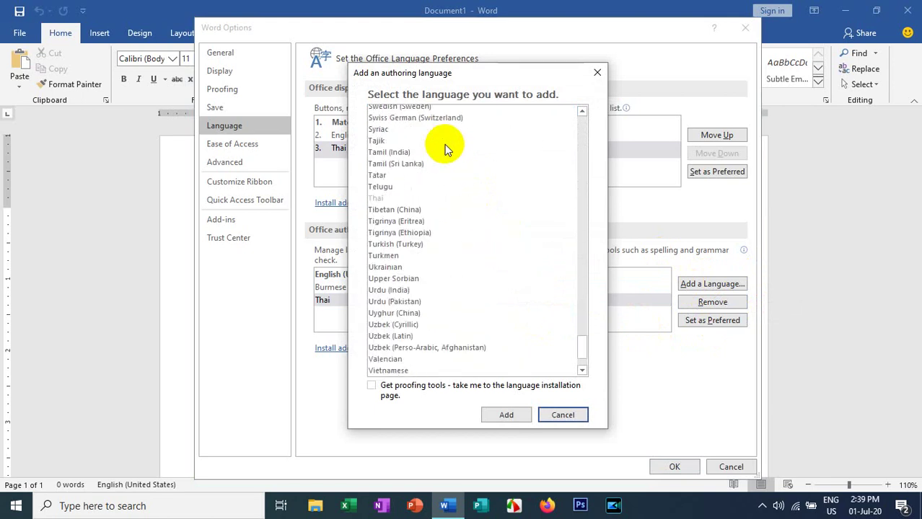
scroll(444, 144, down, 2)
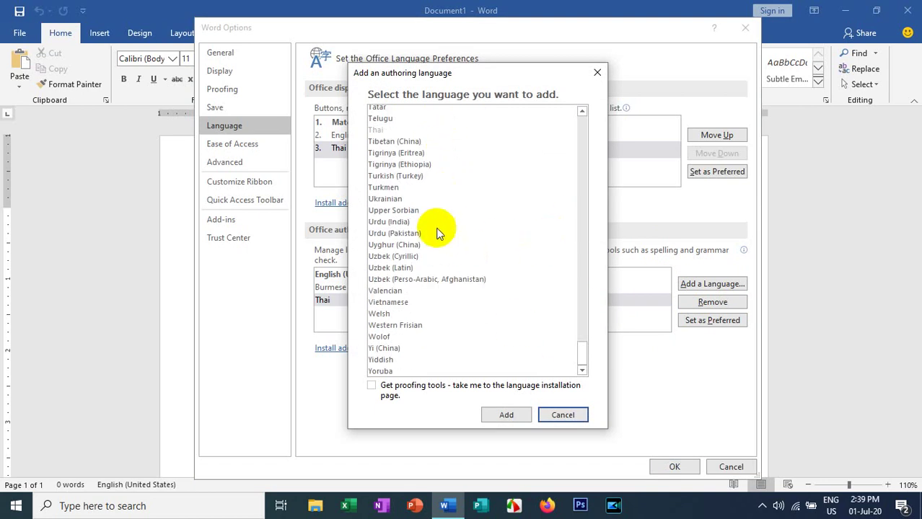
click(404, 142)
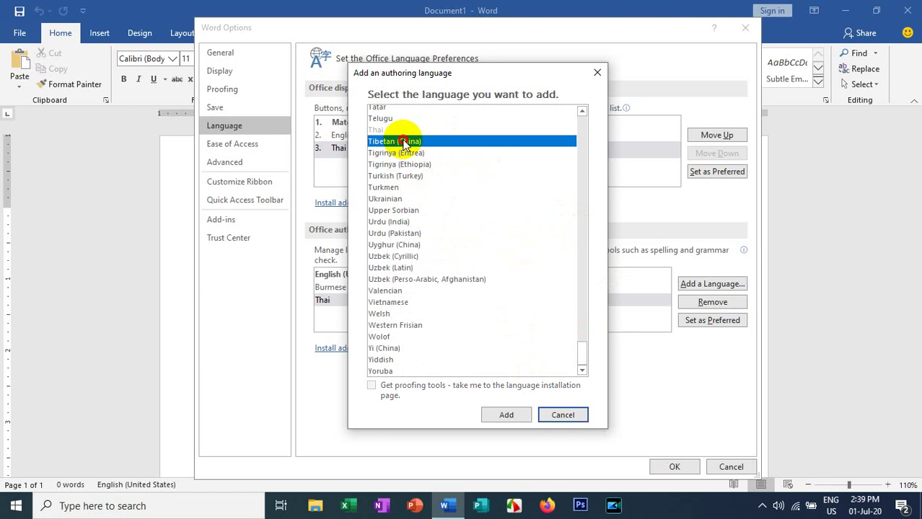
click(505, 415)
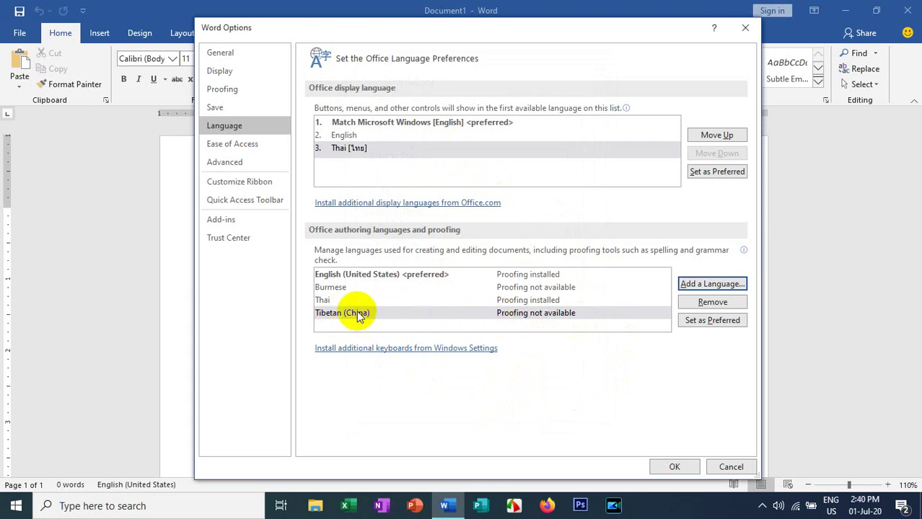
Set Tibetan (China) as the preferred authoring language and apply the language changes
click(701, 325)
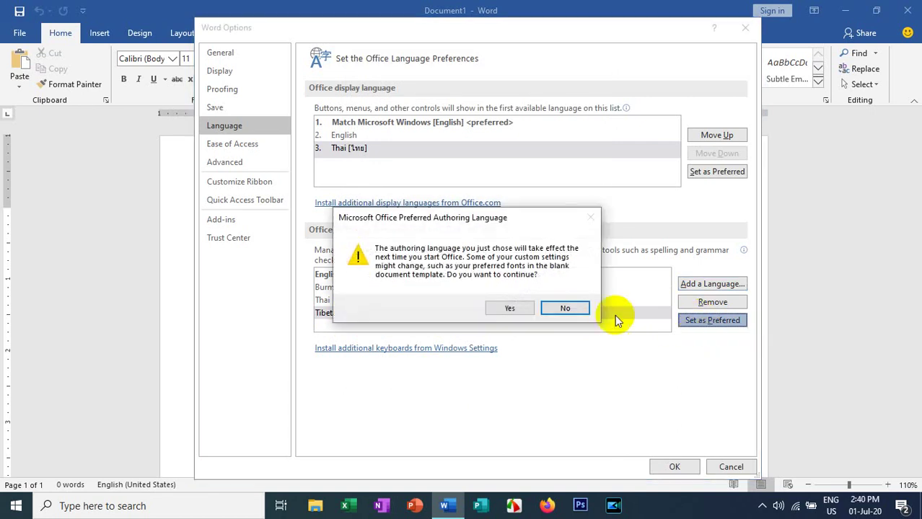
click(498, 307)
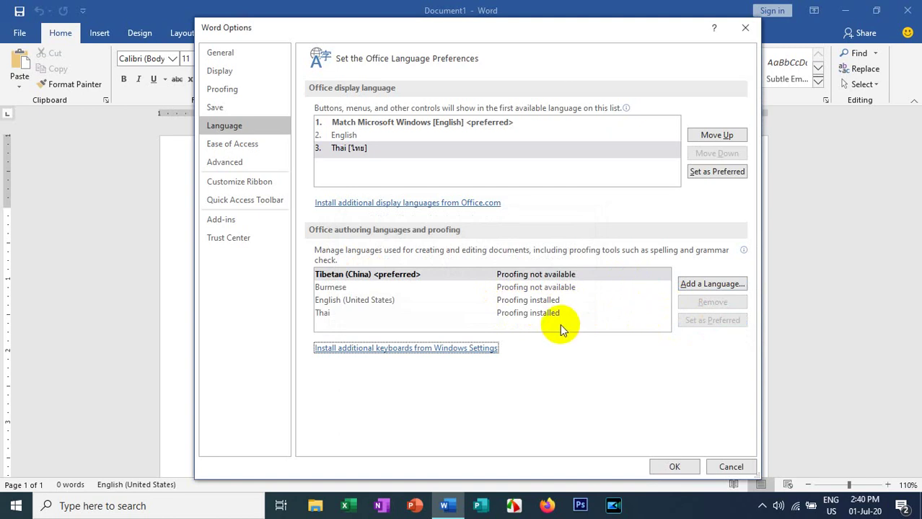
click(675, 465)
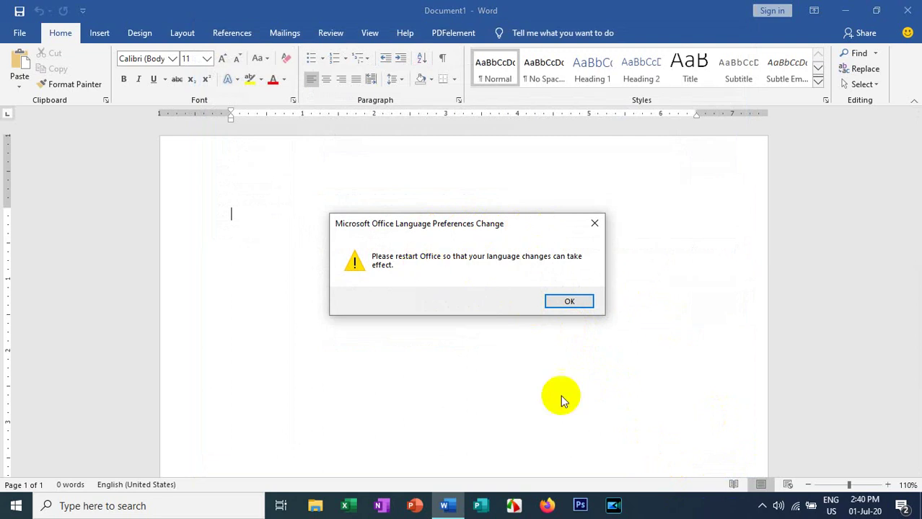
click(567, 301)
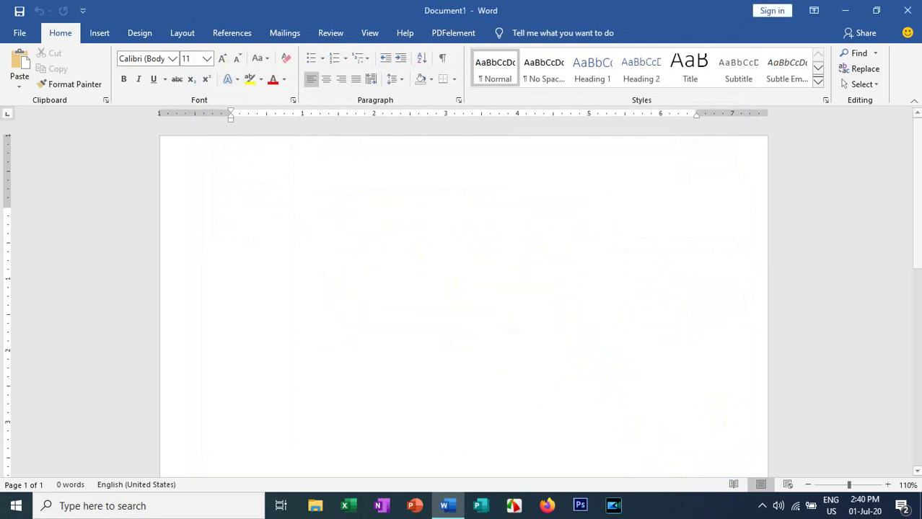
Close Word, refresh the desktop, and restart Word with a blank document
click(909, 11)
right_click(734, 5)
click(773, 40)
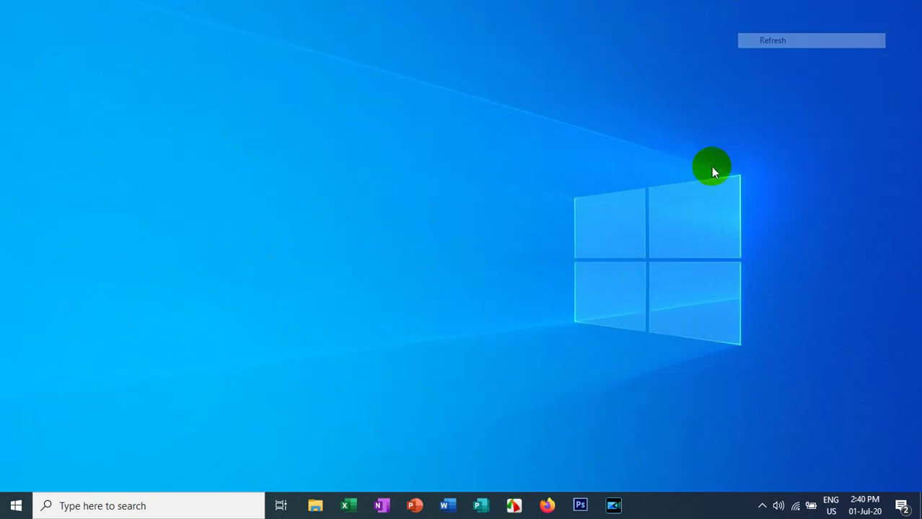
click(447, 507)
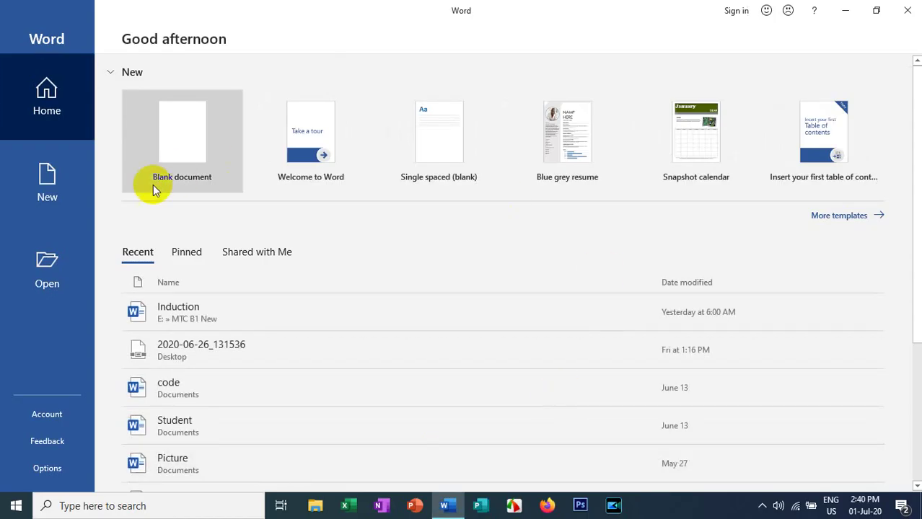
click(182, 139)
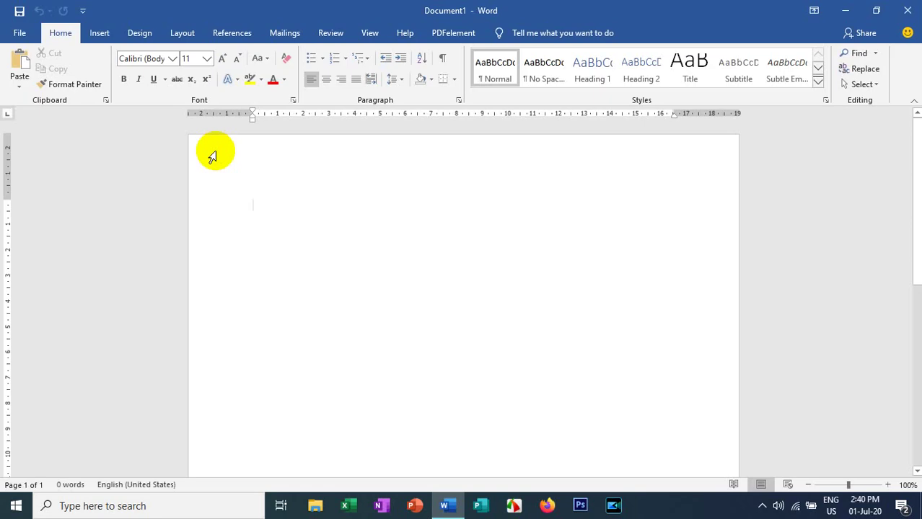
Set Burmese as the preferred authoring language in the Word Options language preferences
click(19, 34)
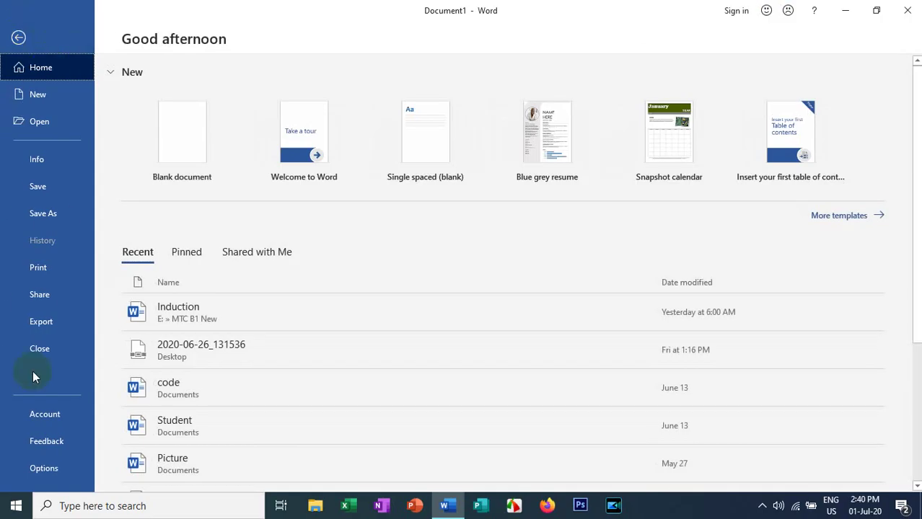
click(57, 471)
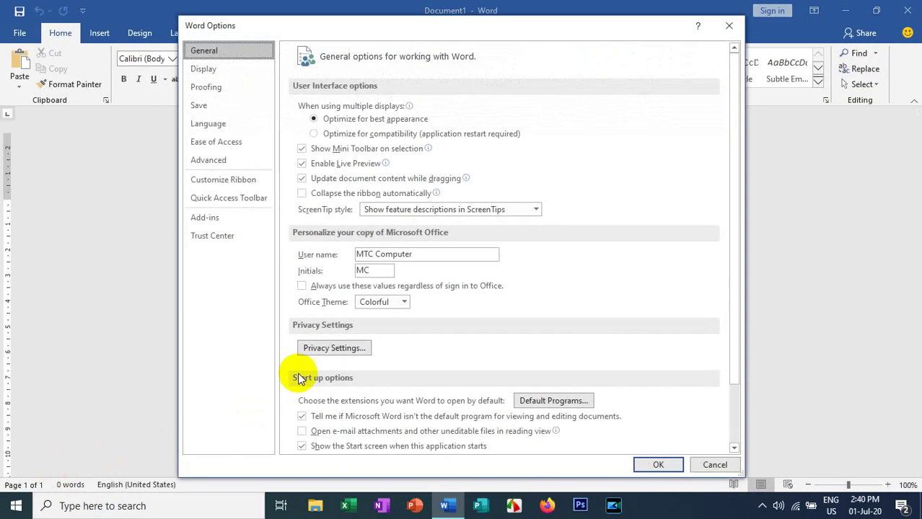
click(225, 126)
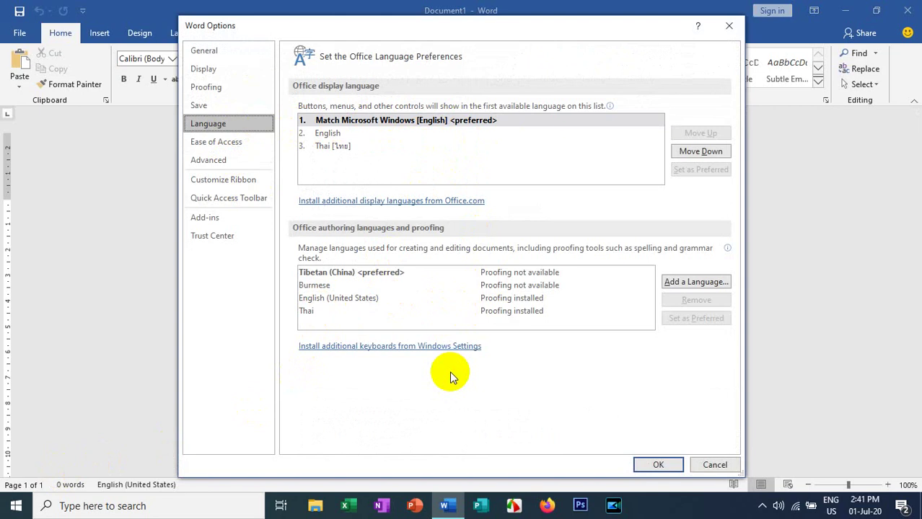
click(318, 303)
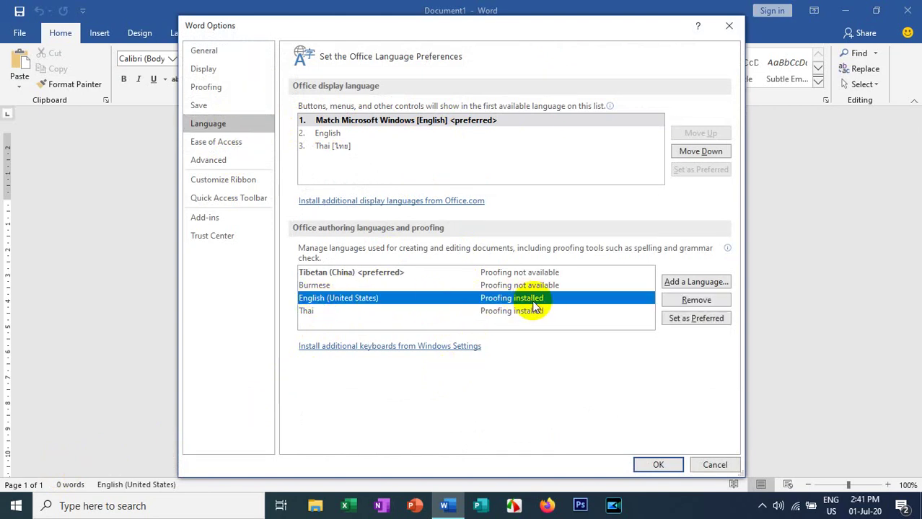
click(344, 311)
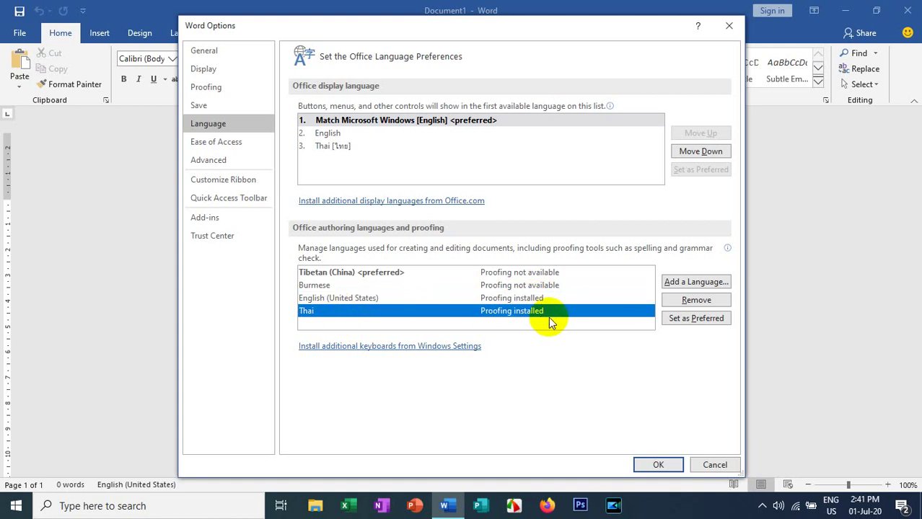
click(552, 287)
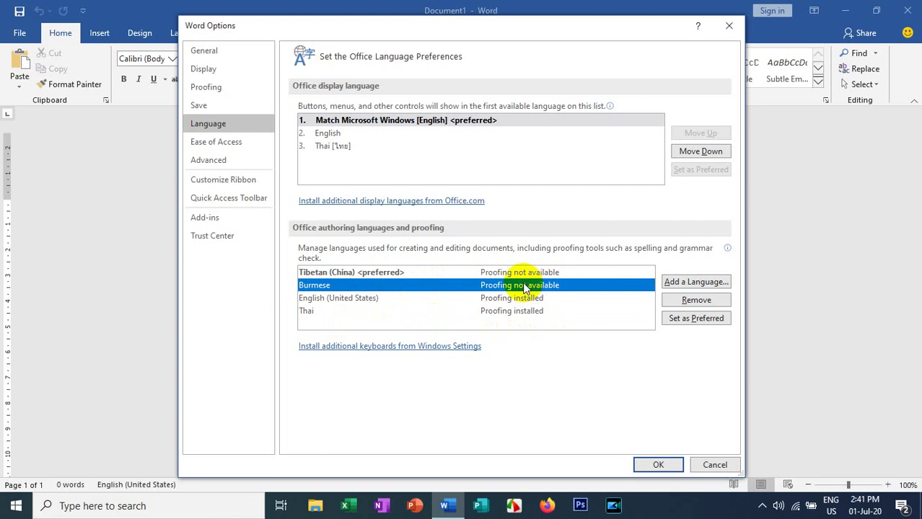
key(alt+p)
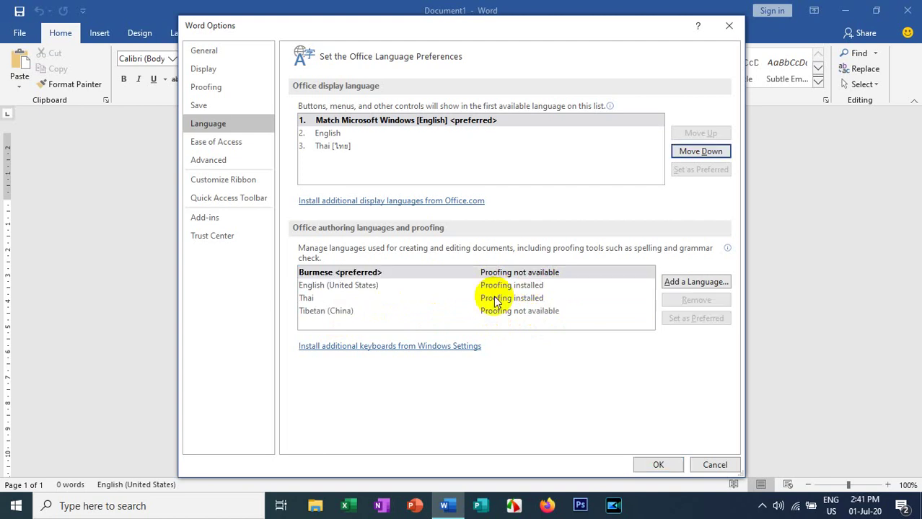
click(539, 299)
click(526, 284)
click(510, 298)
click(509, 285)
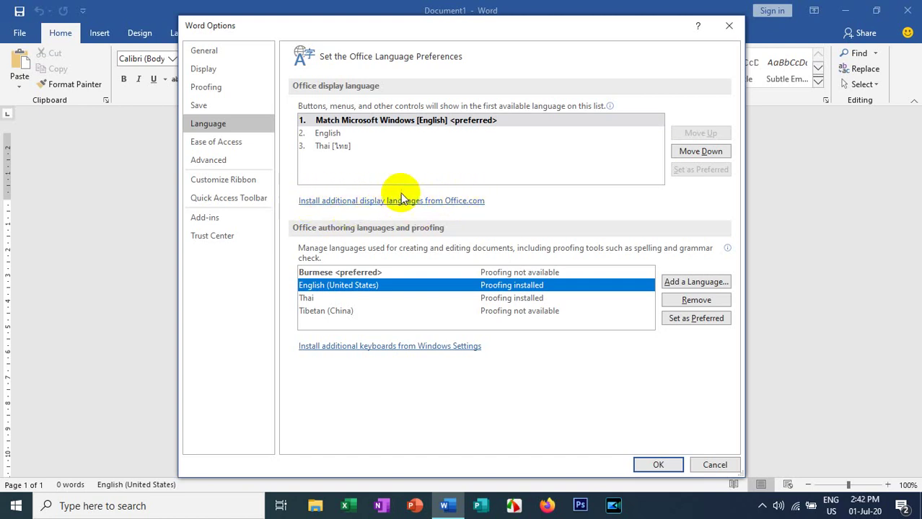
Choose Bengali (India) as an additional Office display language and request its installation from Office.com
click(358, 202)
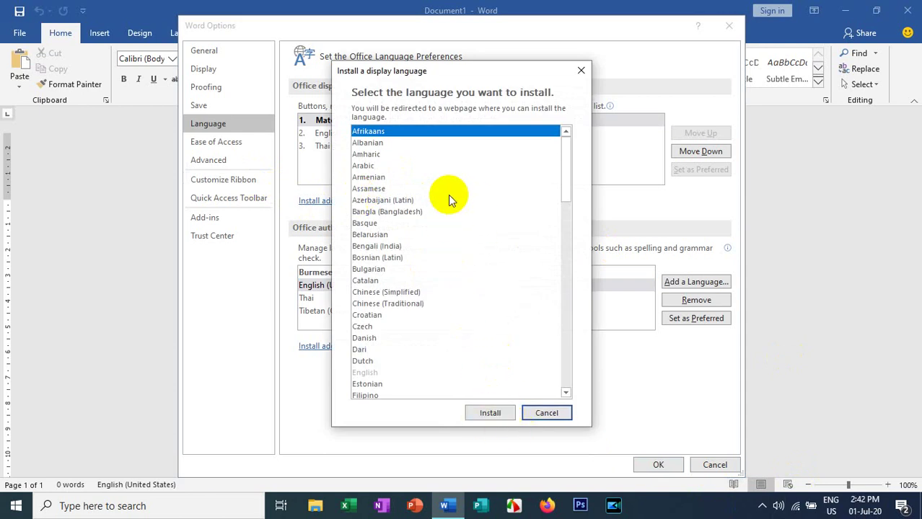
scroll(451, 184, down, 19)
scroll(452, 180, down, 4)
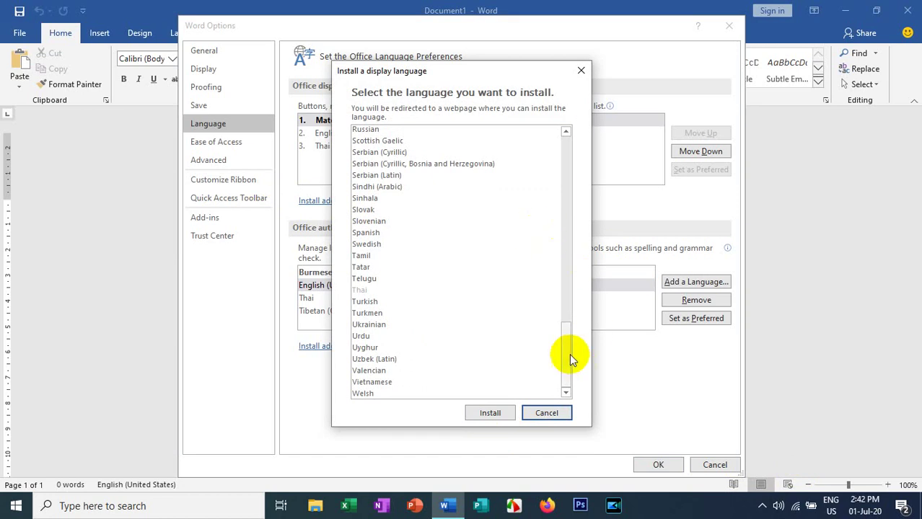
drag(569, 356, 557, 153)
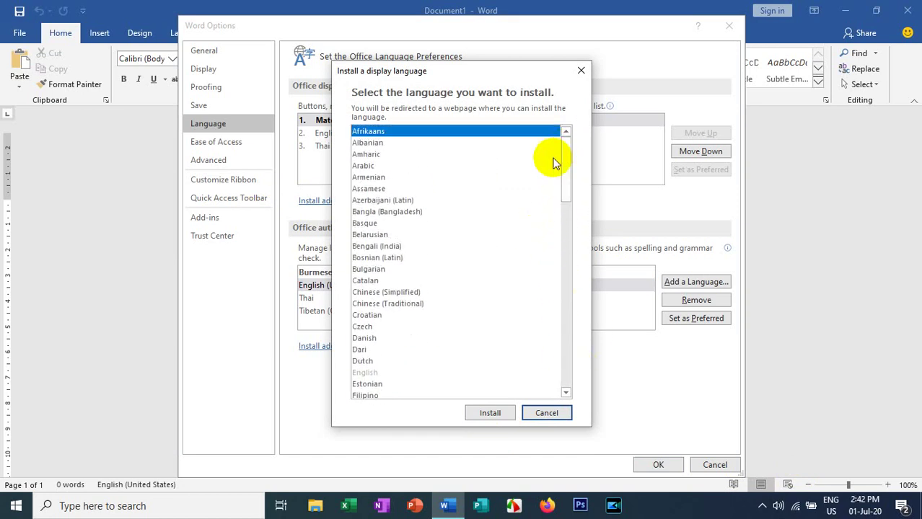
scroll(436, 210, down, 2)
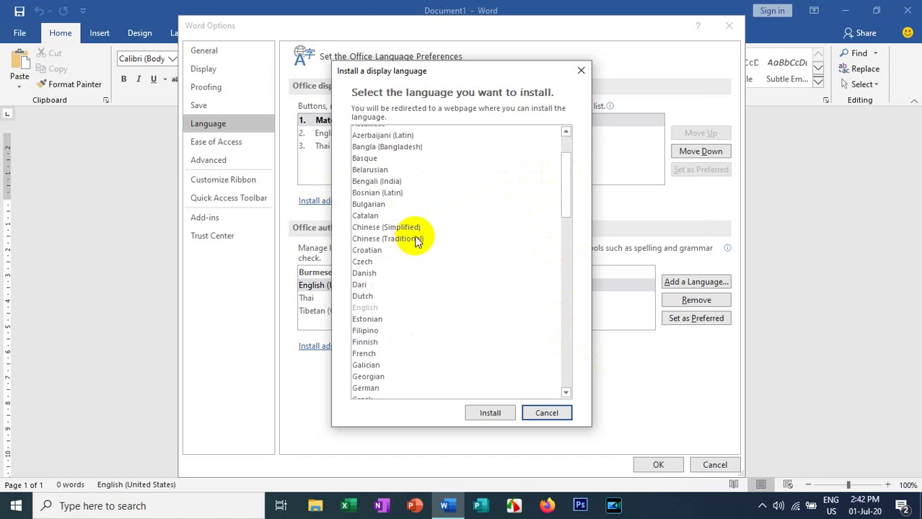
click(396, 186)
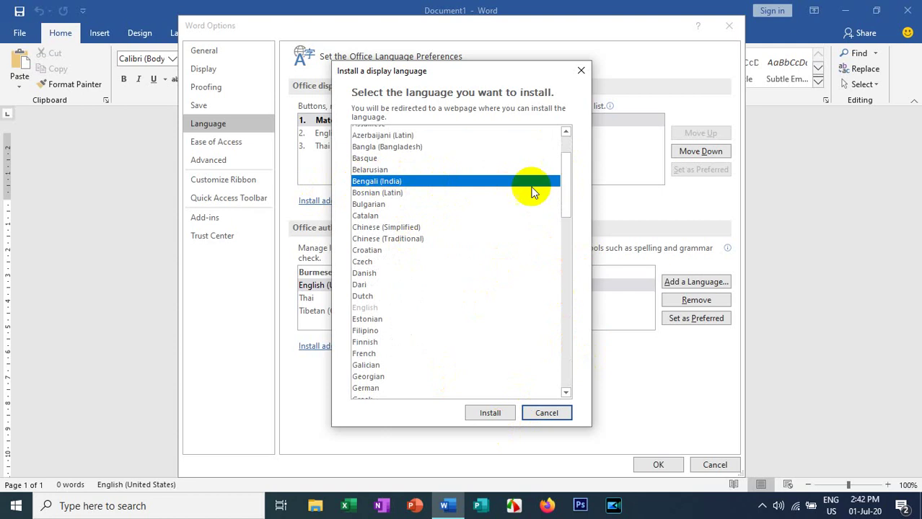
click(483, 411)
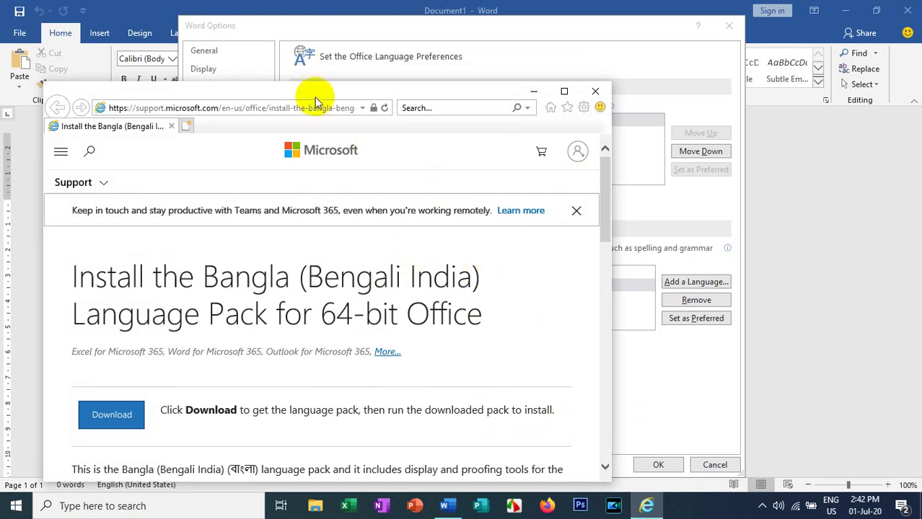
Download the Bangla (Bengali India) language pack setup file for 64-bit Office from the Microsoft support page
drag(310, 98, 516, 42)
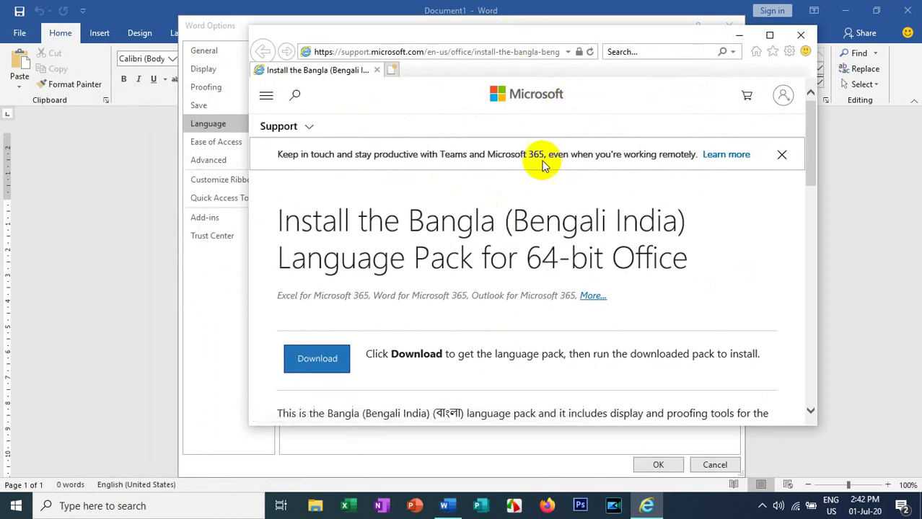
click(317, 361)
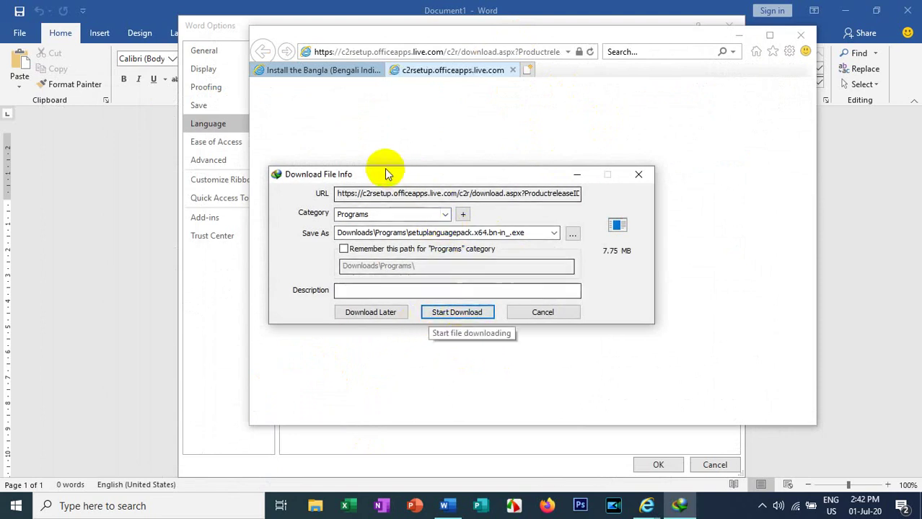
drag(385, 175, 357, 170)
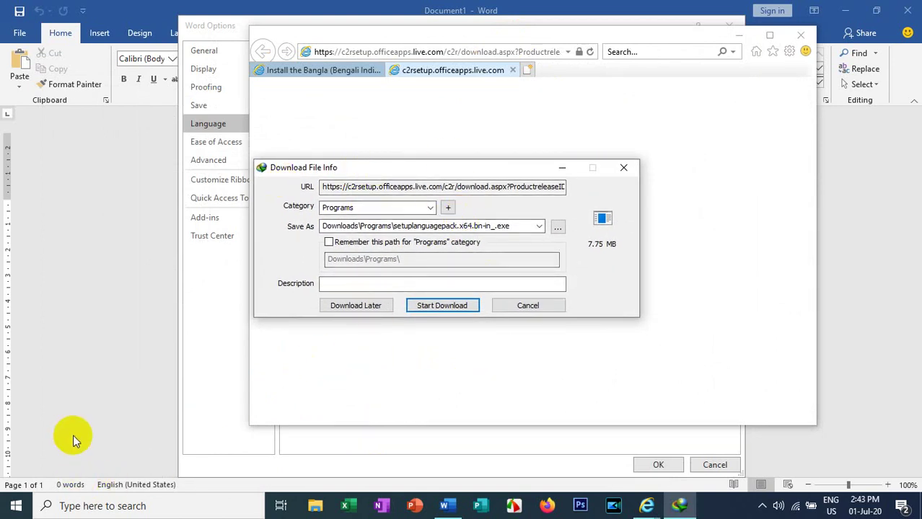
click(436, 306)
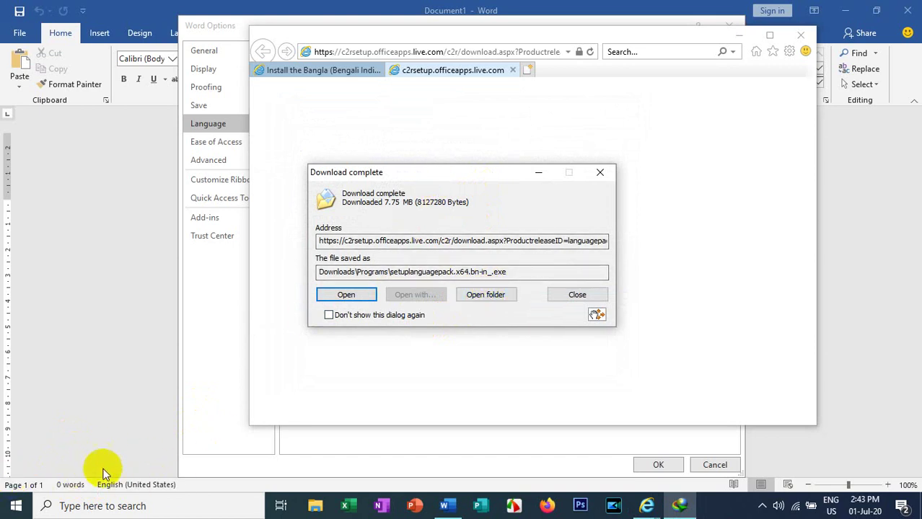
Open the download's folder, close the browser, and run the setuplanguagepack.x64.bn-in_ installer
click(484, 294)
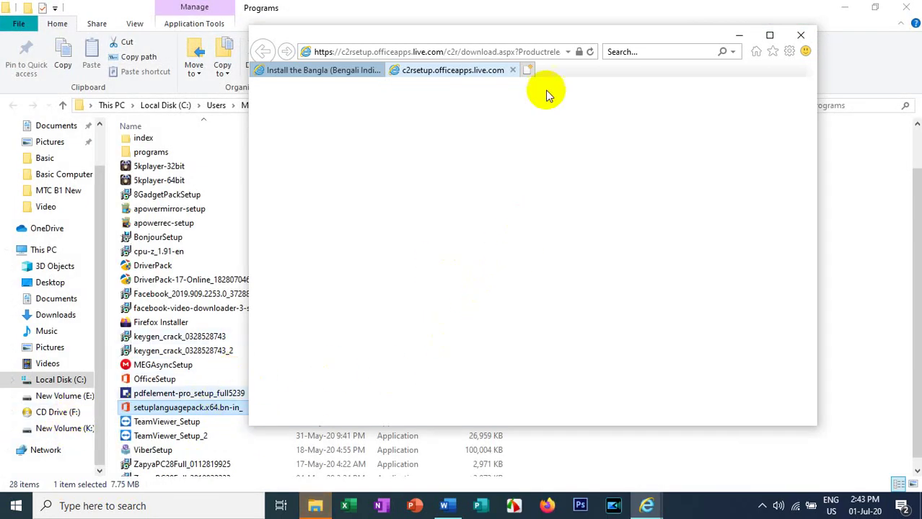
click(798, 36)
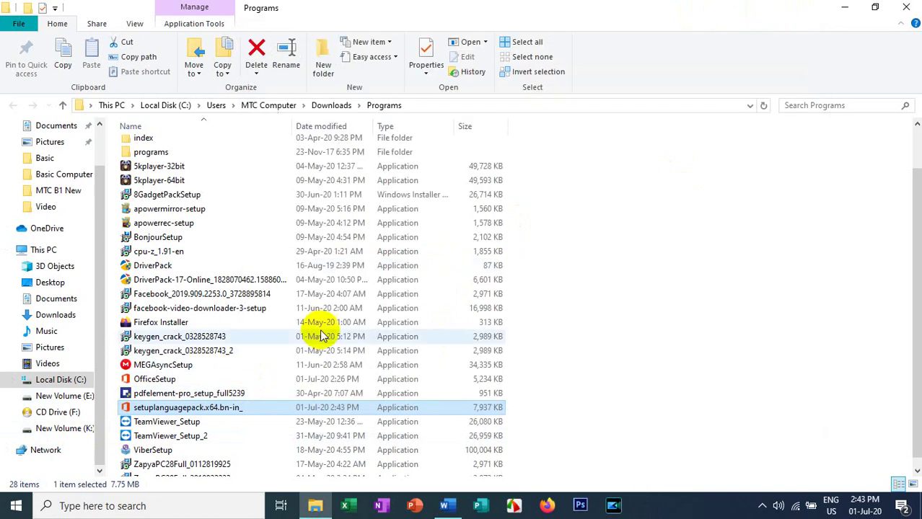
double_click(188, 408)
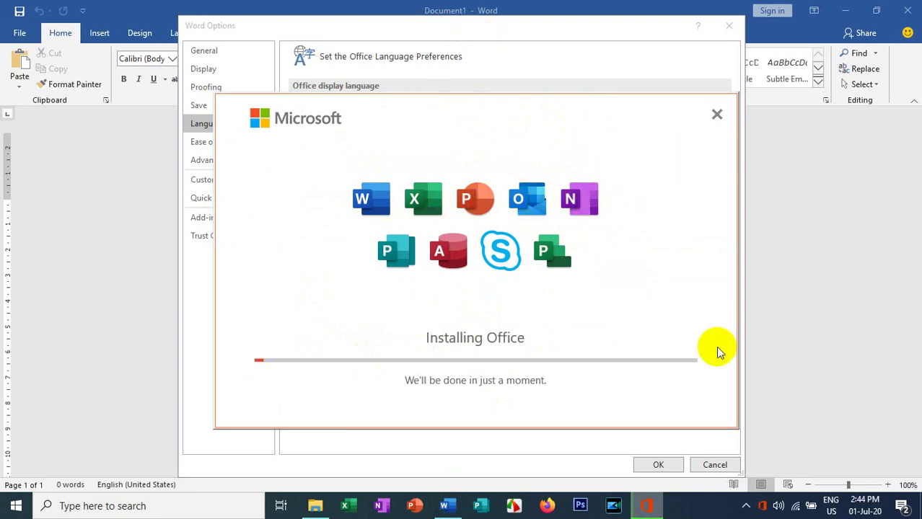
Return to Word Options and set Thai as the preferred authoring language, accepting the change
click(504, 24)
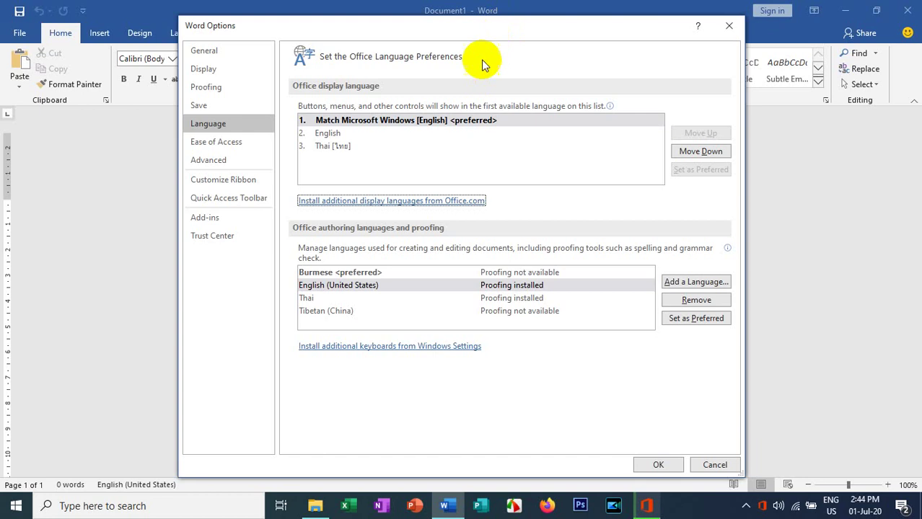
drag(477, 26, 555, 22)
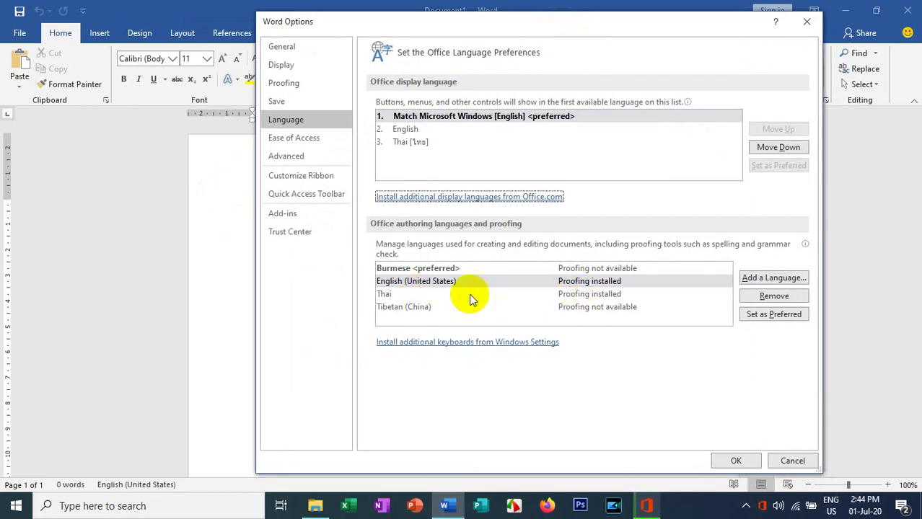
click(388, 294)
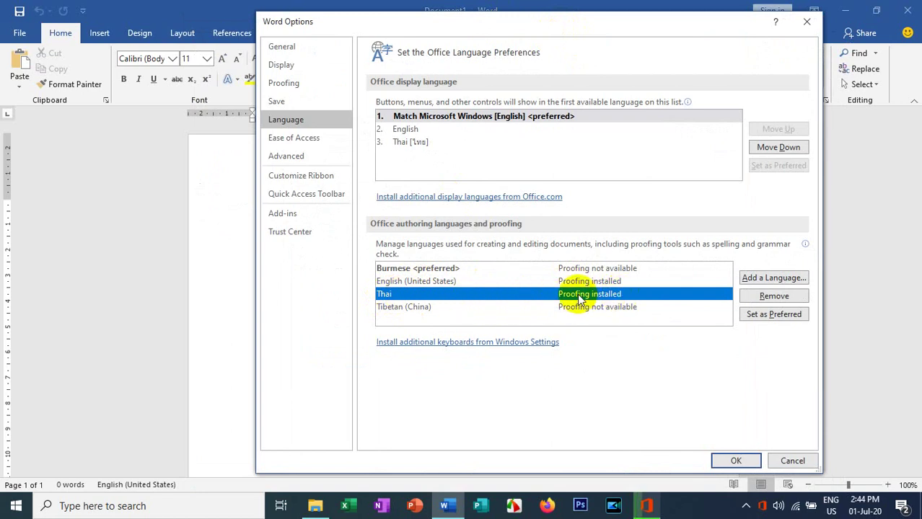
click(772, 318)
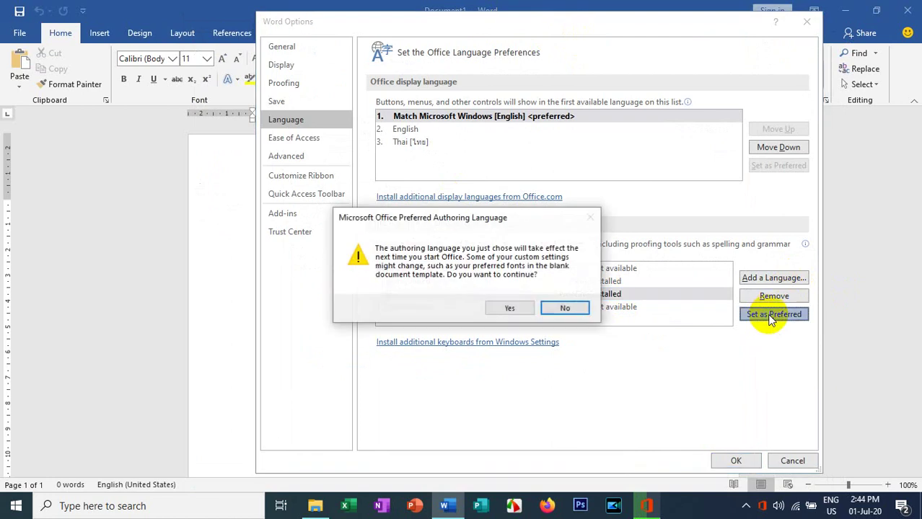
click(510, 308)
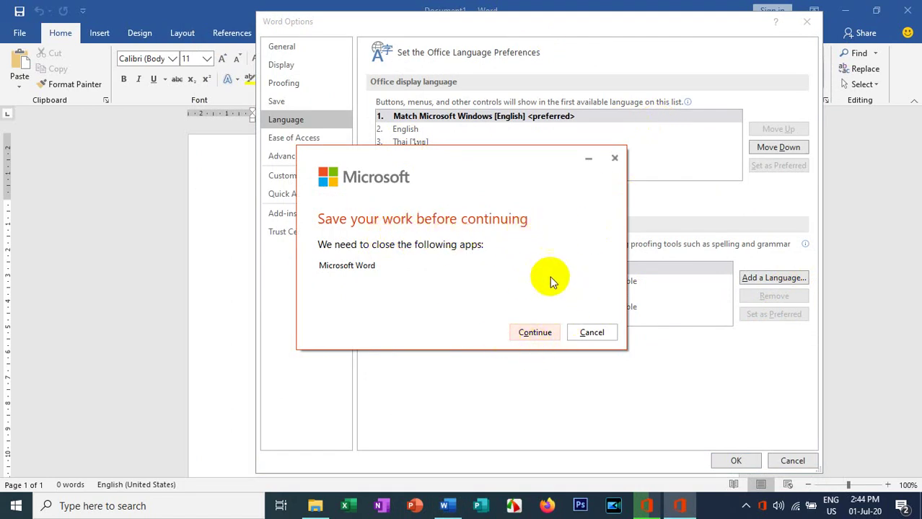
Let the language pack installer close Word and continue, and close the Programs folder window
click(530, 334)
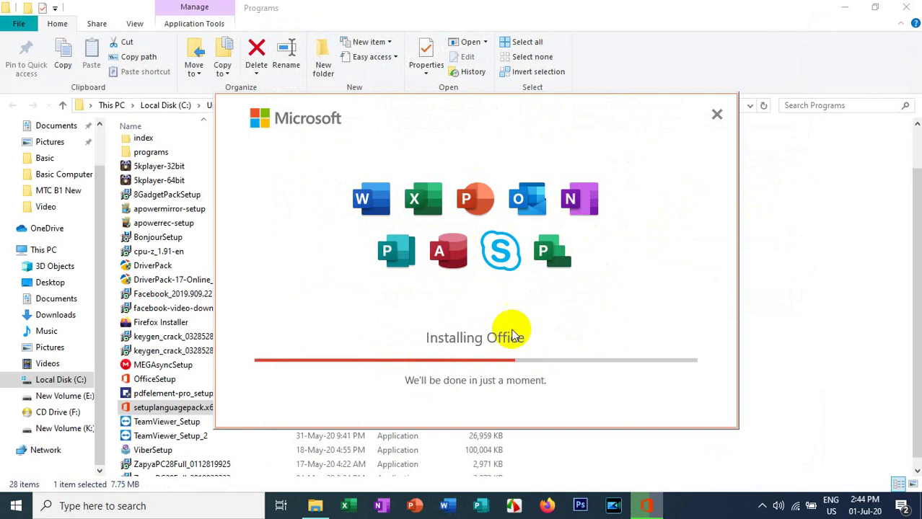
click(905, 9)
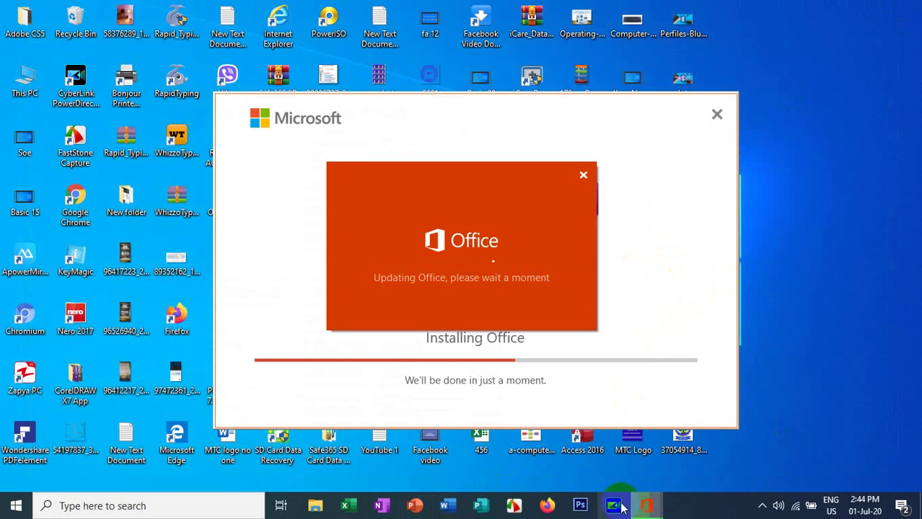
mouse_move(641, 508)
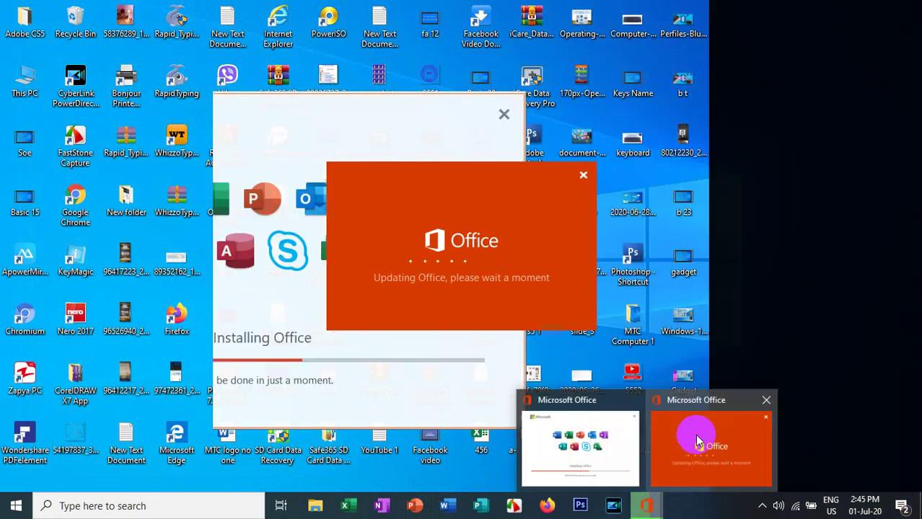
click(696, 433)
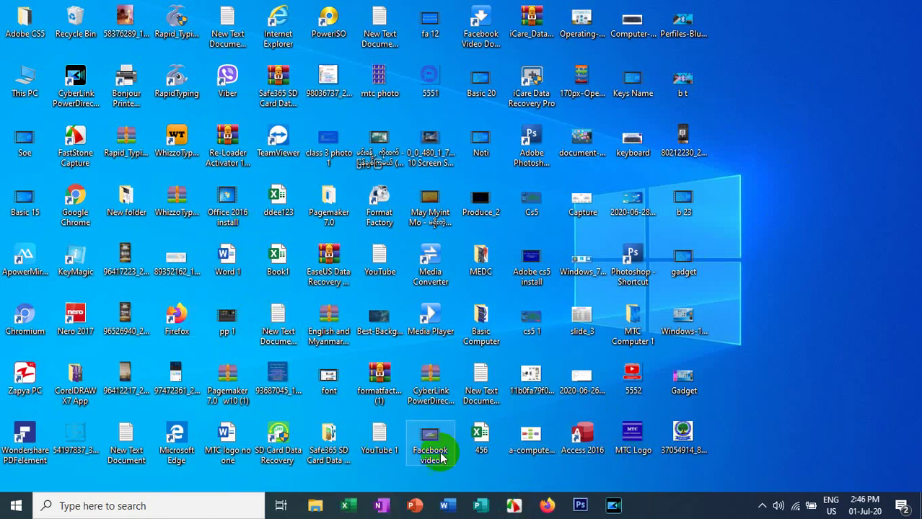
Start Word, dismiss the installation notification, and create a blank document
click(448, 507)
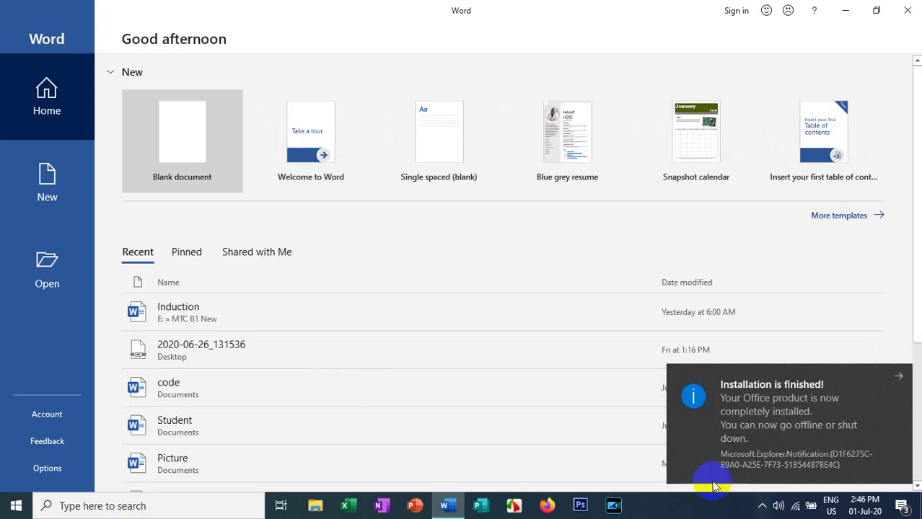
click(898, 376)
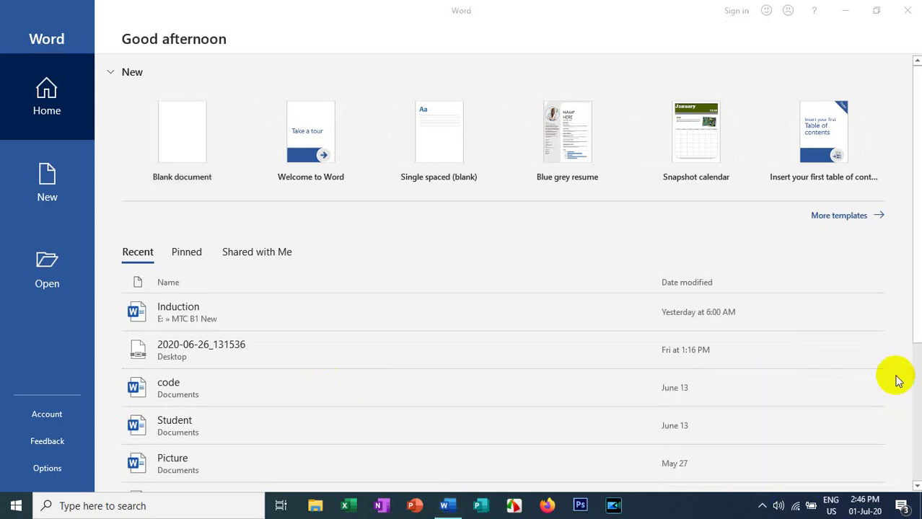
click(187, 143)
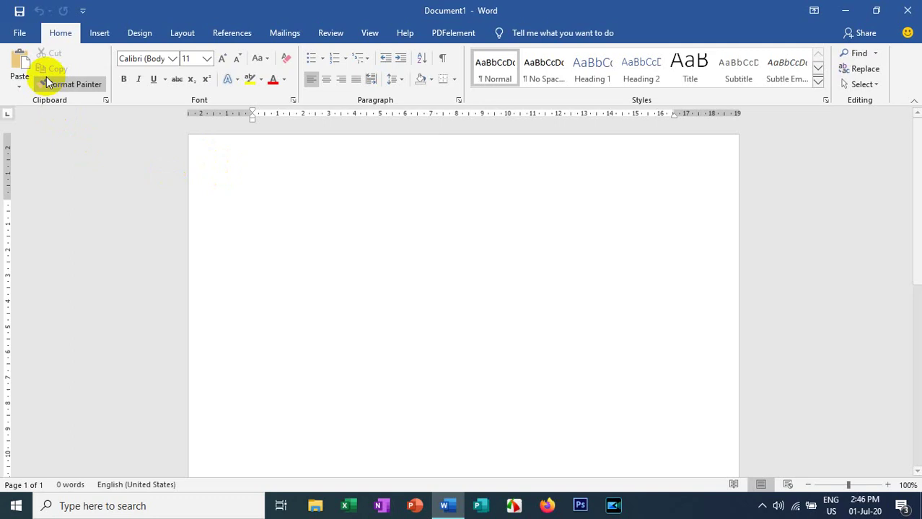
Move Thai to the first place in the Office display language list in Word Options and apply the change
click(19, 33)
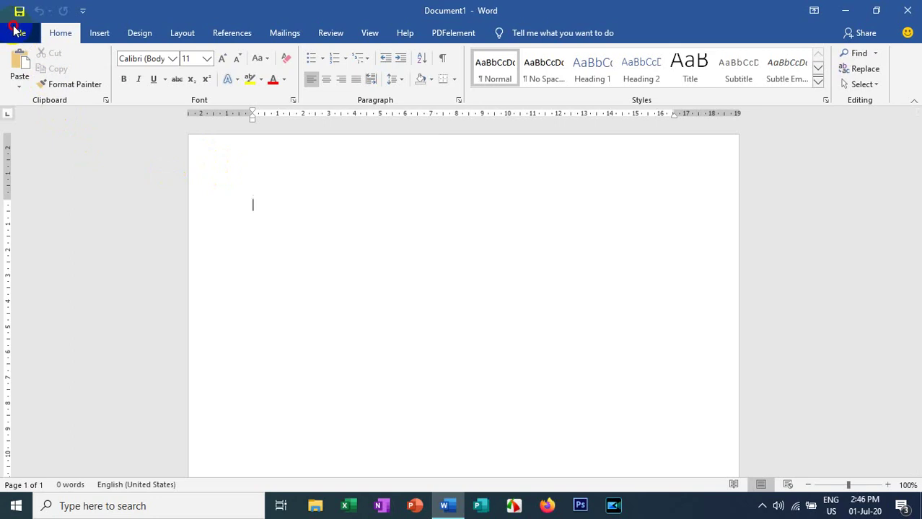
click(47, 468)
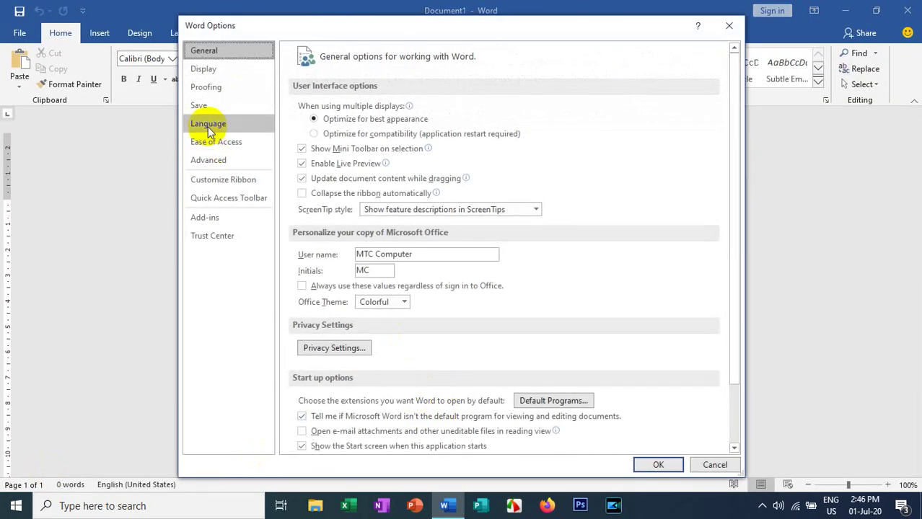
click(208, 127)
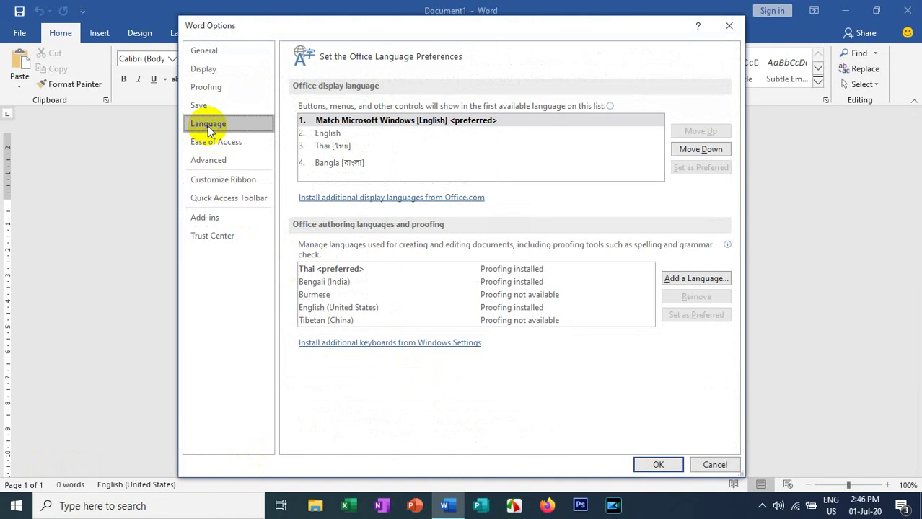
click(328, 150)
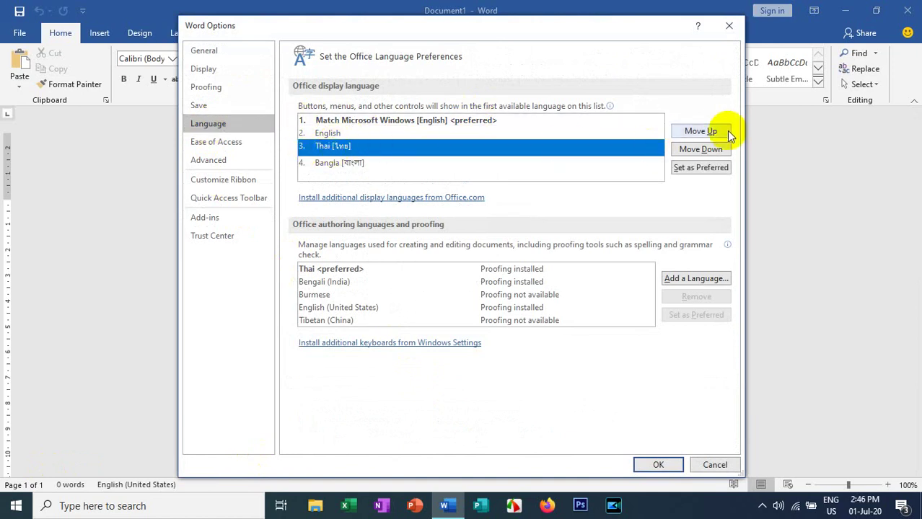
click(700, 132)
click(700, 131)
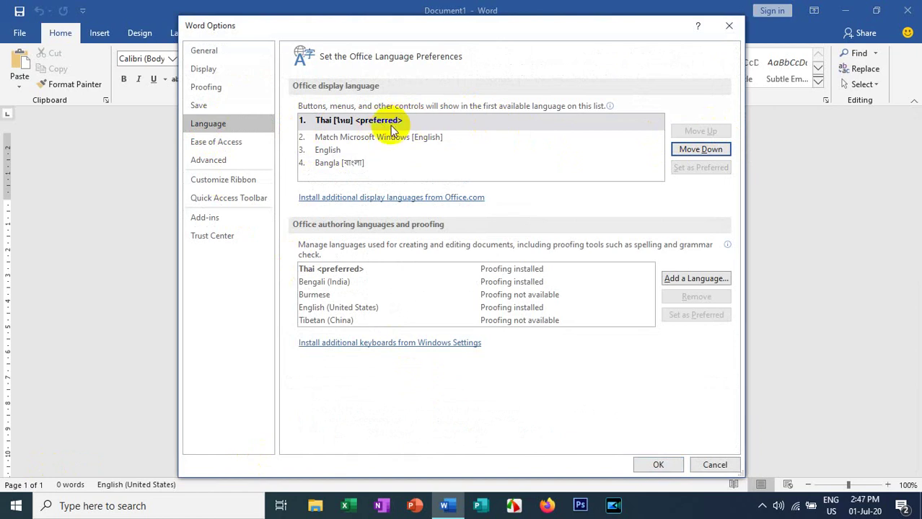
click(651, 462)
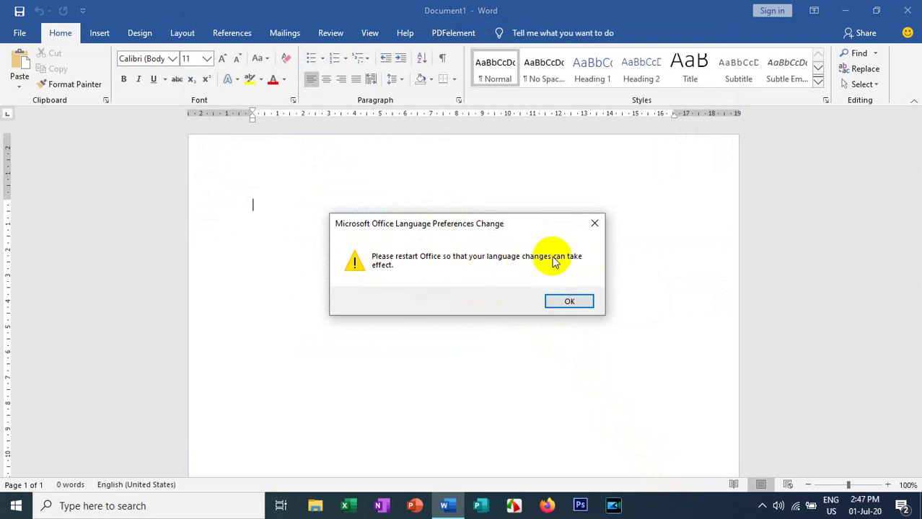
click(579, 303)
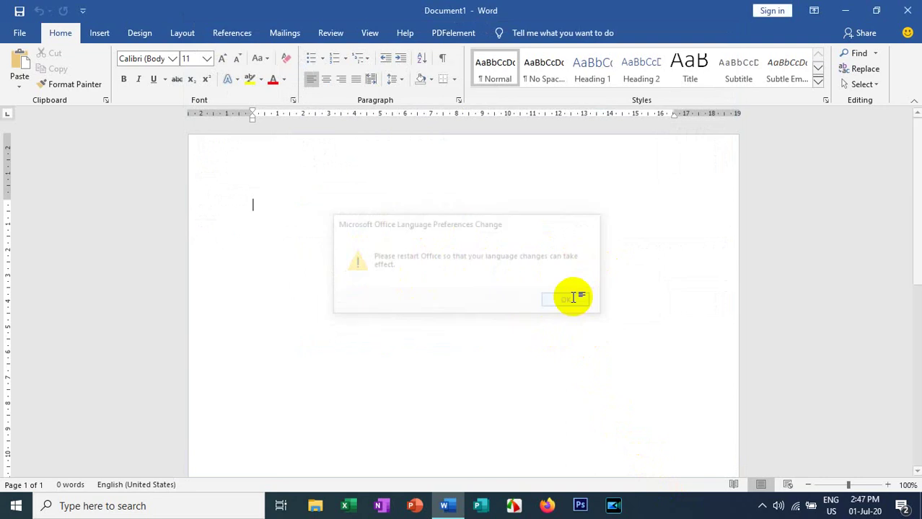
Close Word, refresh the desktop, and start Word again to load the Thai display language
click(907, 10)
right_click(844, 9)
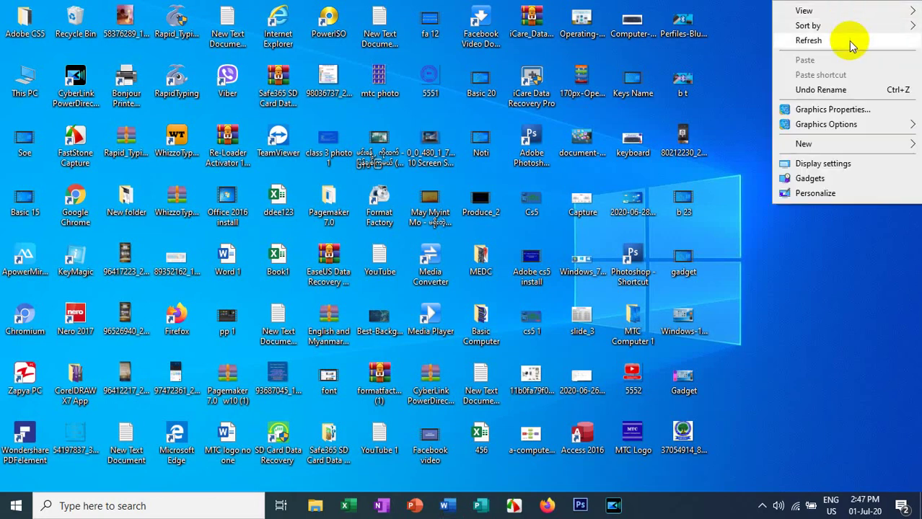
click(848, 40)
click(444, 506)
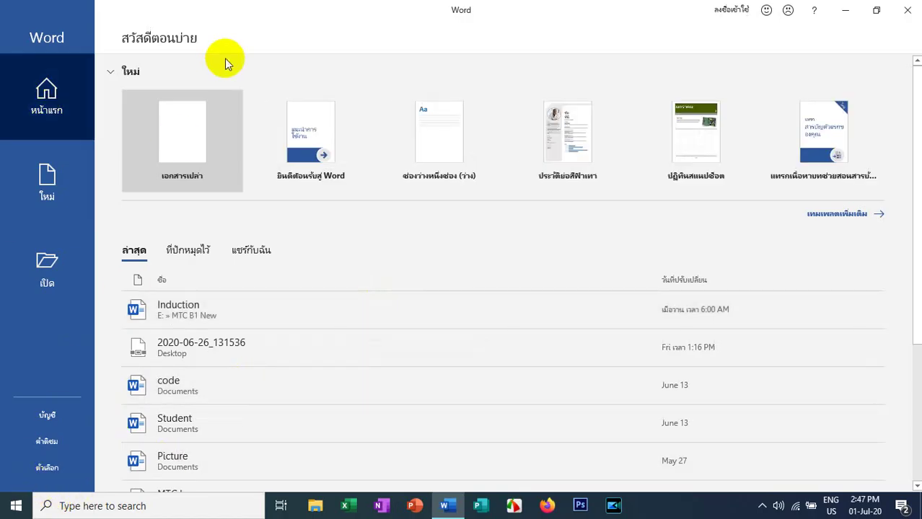
Move English to the first place in the Office display language list in Word Options, apply the change, and dismiss the restart notice
click(46, 469)
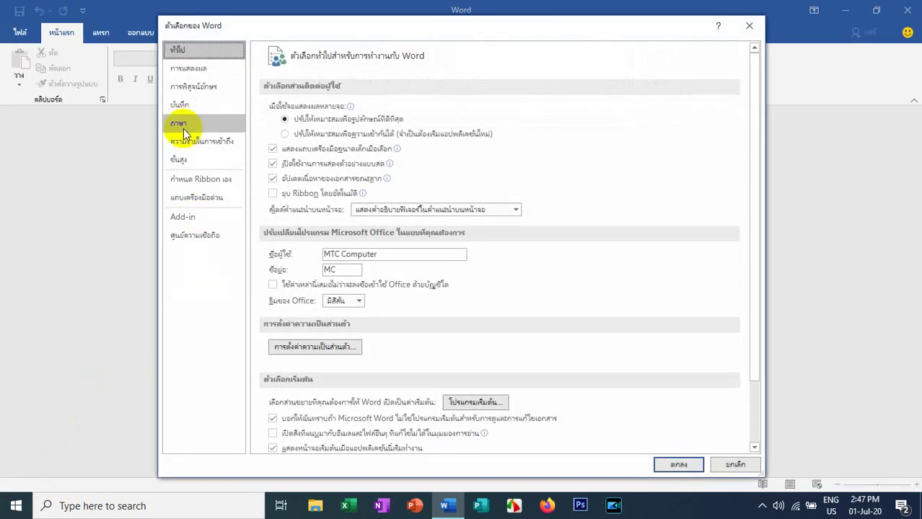
click(180, 126)
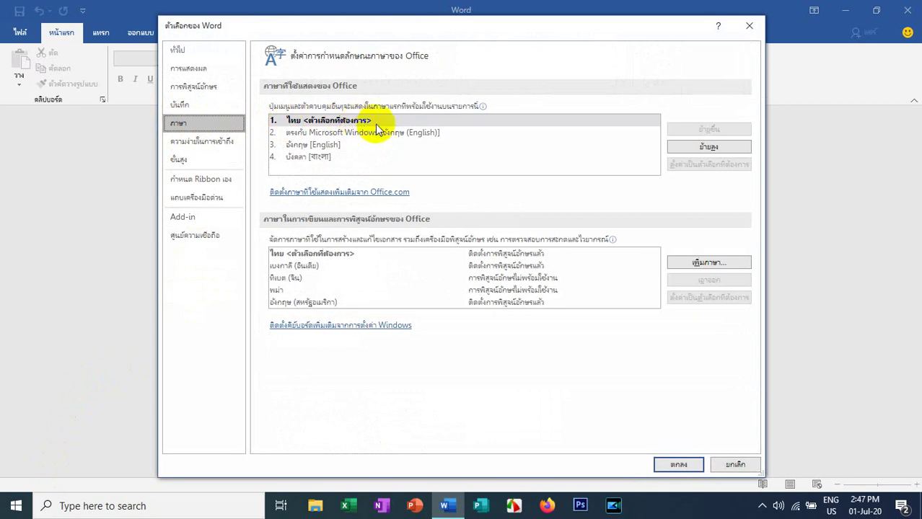
click(326, 144)
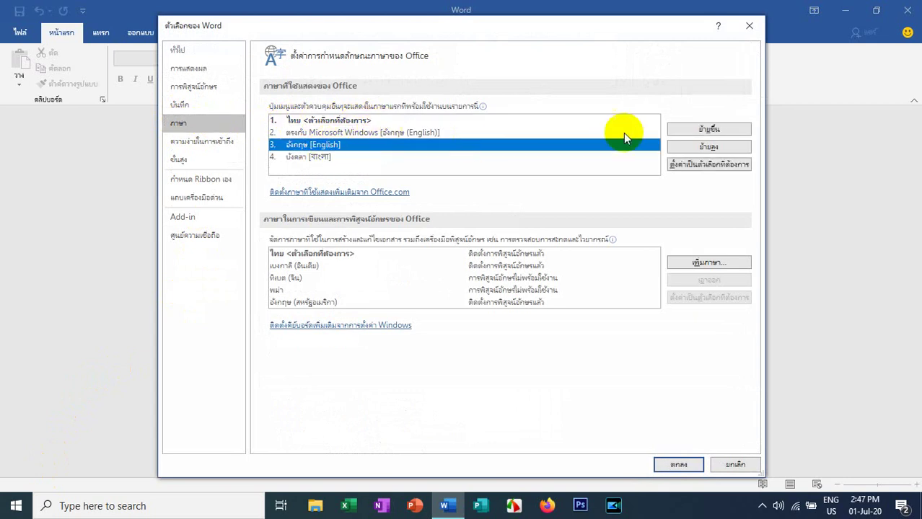
click(718, 129)
click(719, 129)
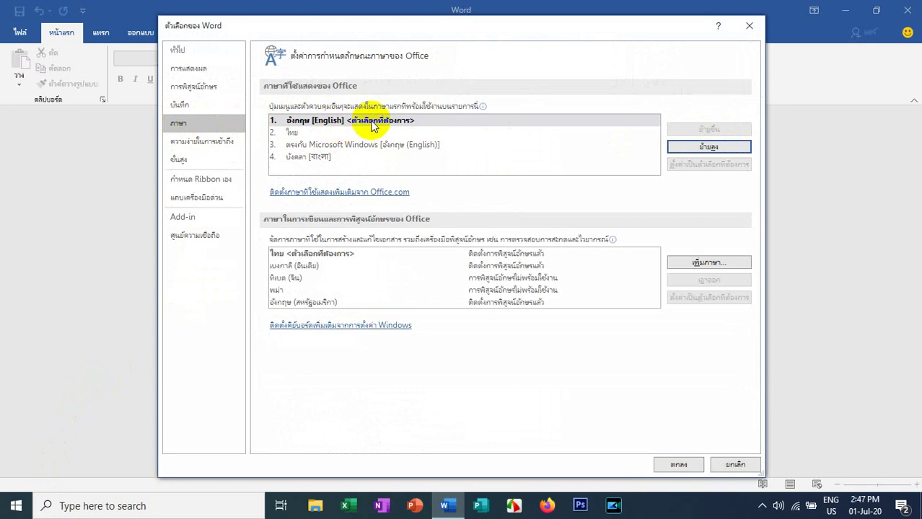
click(674, 464)
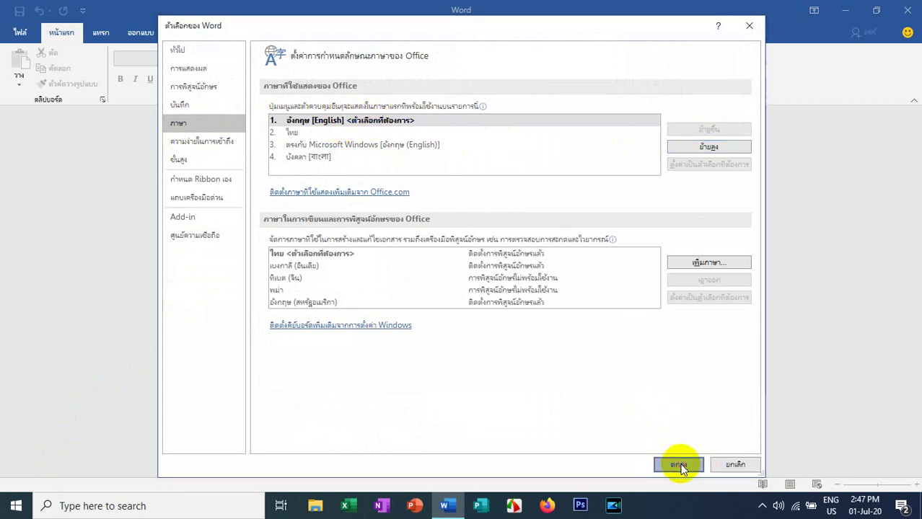
click(557, 303)
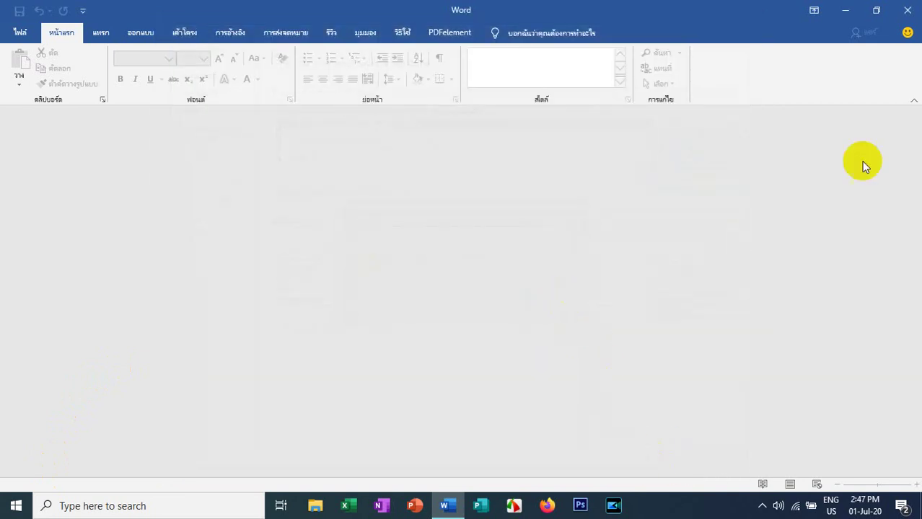
Close Word, refresh the desktop, restart Word to load the English display language, and create a blank document
click(904, 12)
right_click(751, 6)
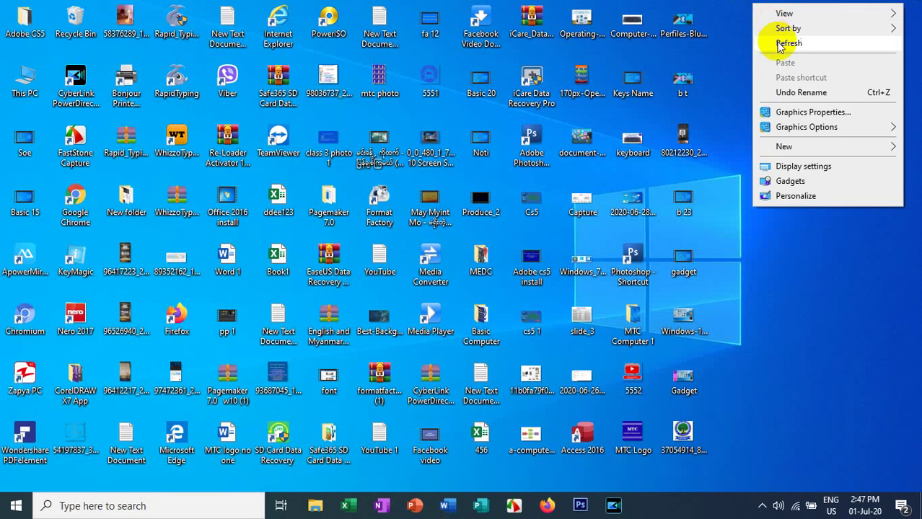
click(765, 39)
click(447, 505)
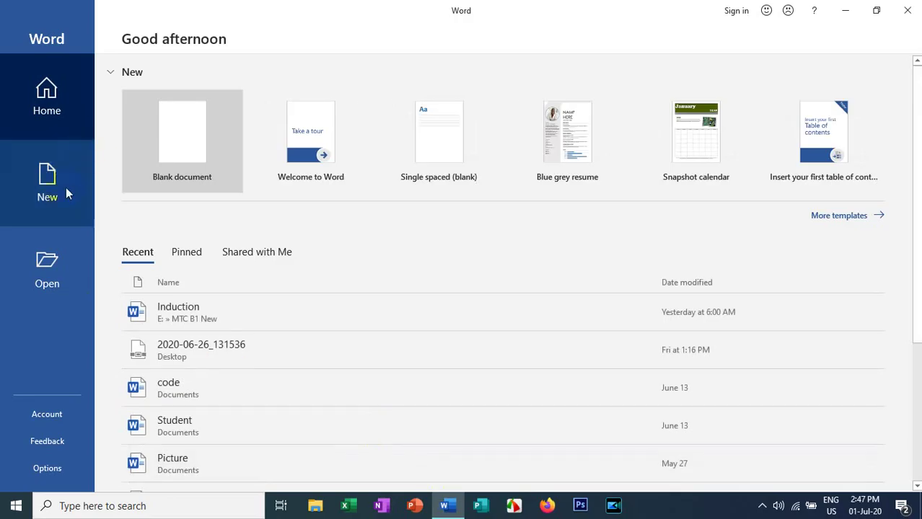
click(182, 148)
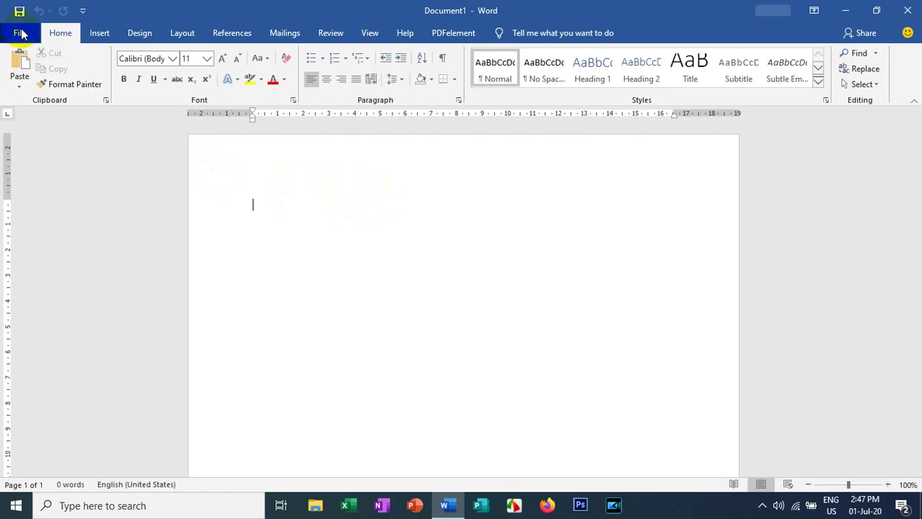
Open the Language settings in Word Options and move Thai to the first place in the Office display language list
click(18, 33)
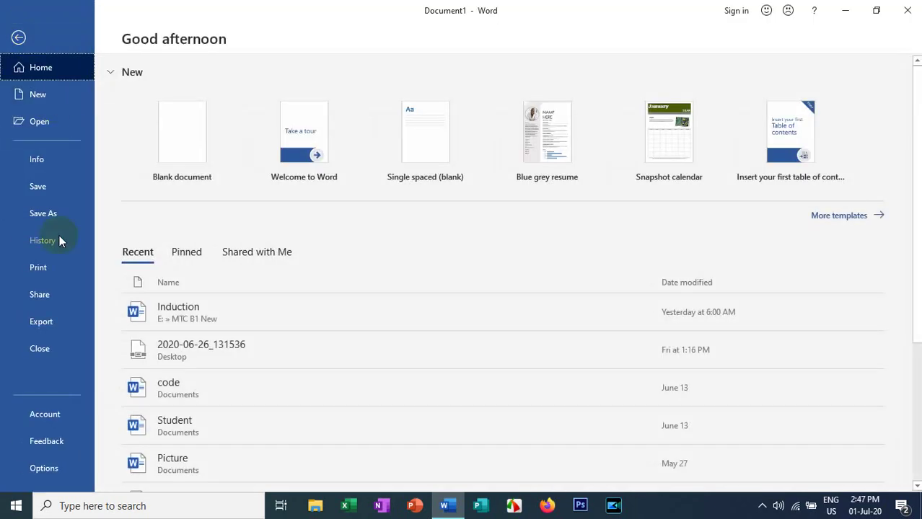
click(45, 469)
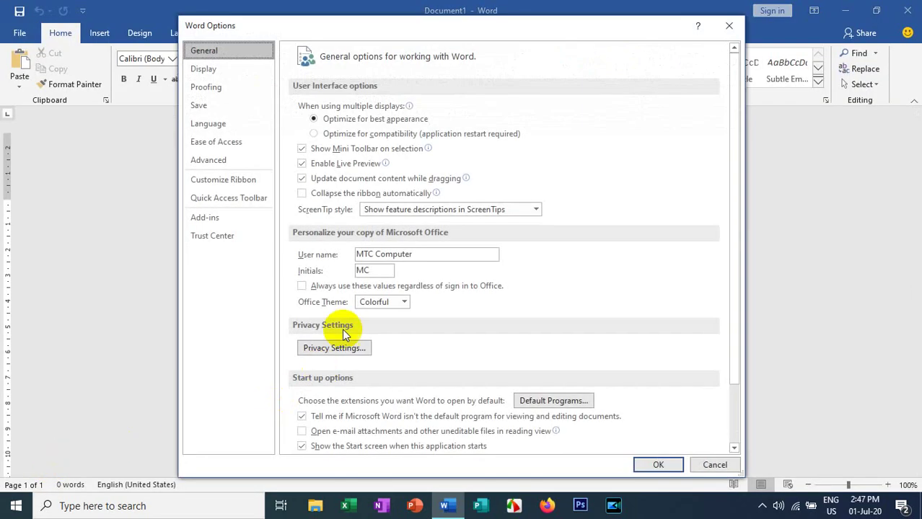
click(223, 126)
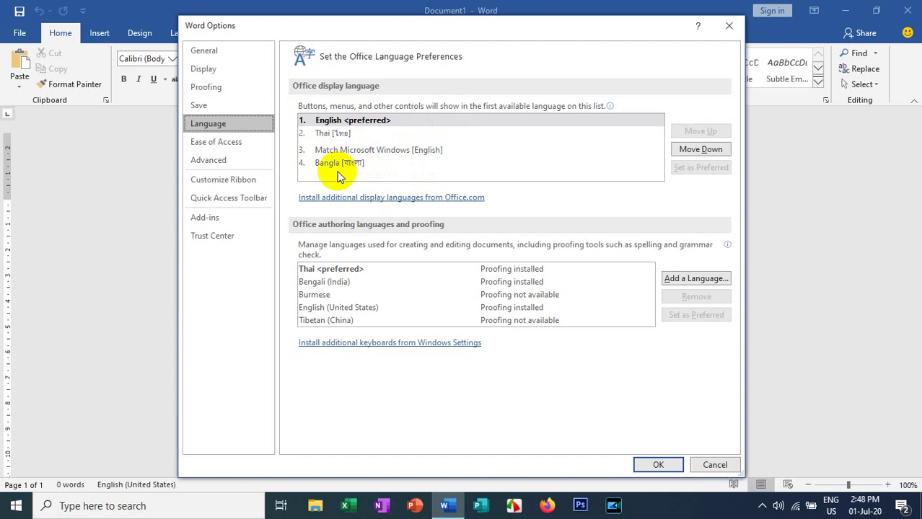
click(333, 136)
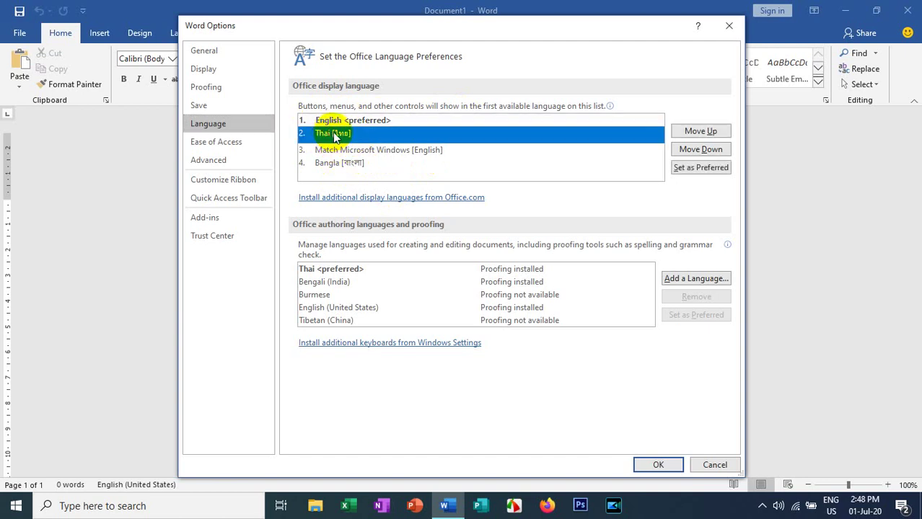
click(705, 133)
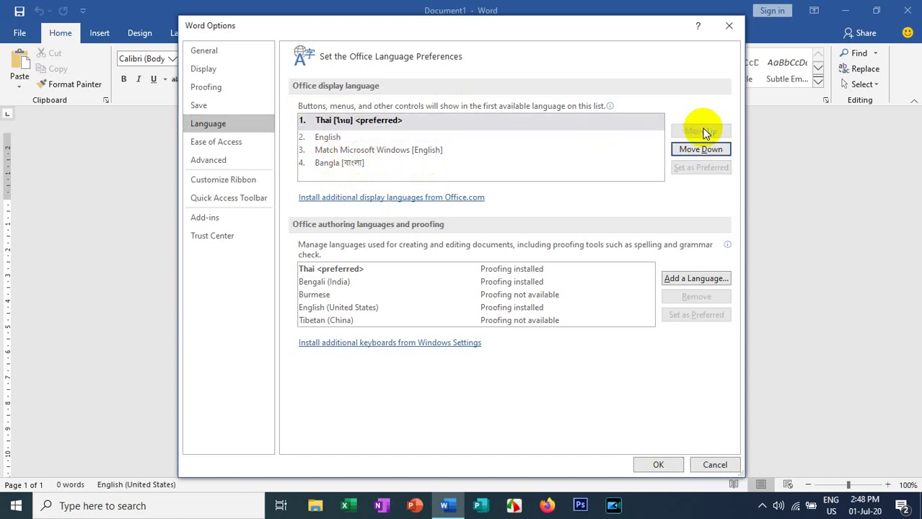
Move Match Microsoft Windows to the first place in the Office display language list
click(349, 164)
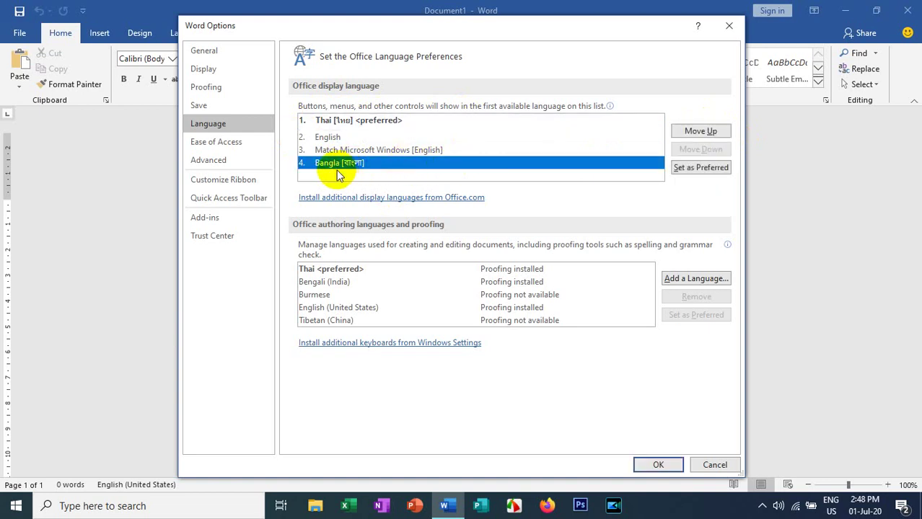
click(361, 149)
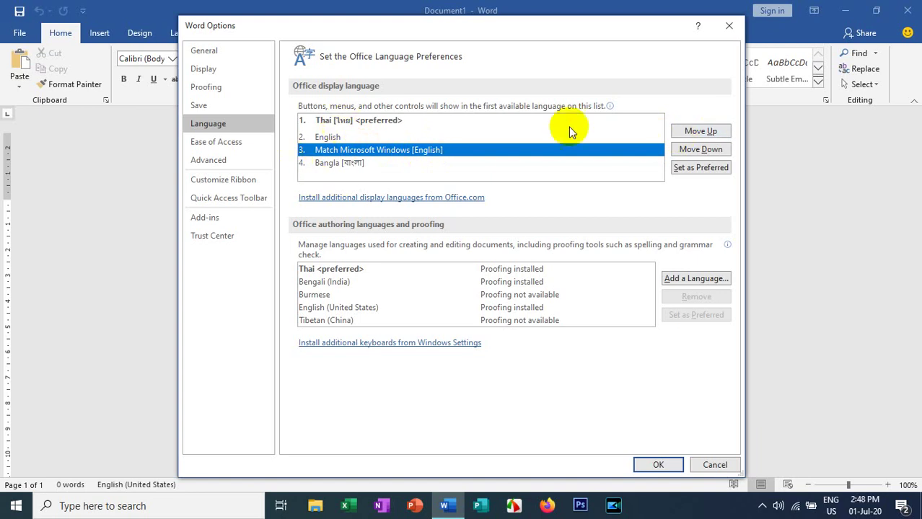
click(699, 131)
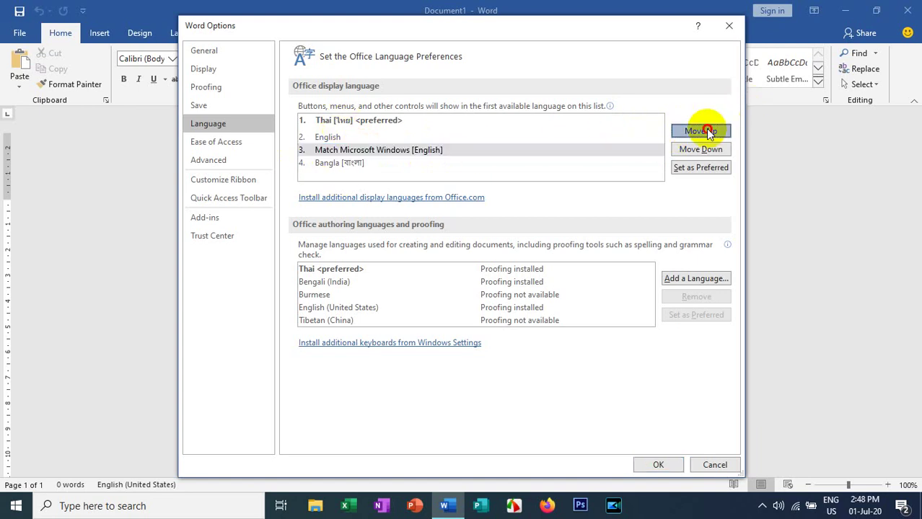
click(704, 131)
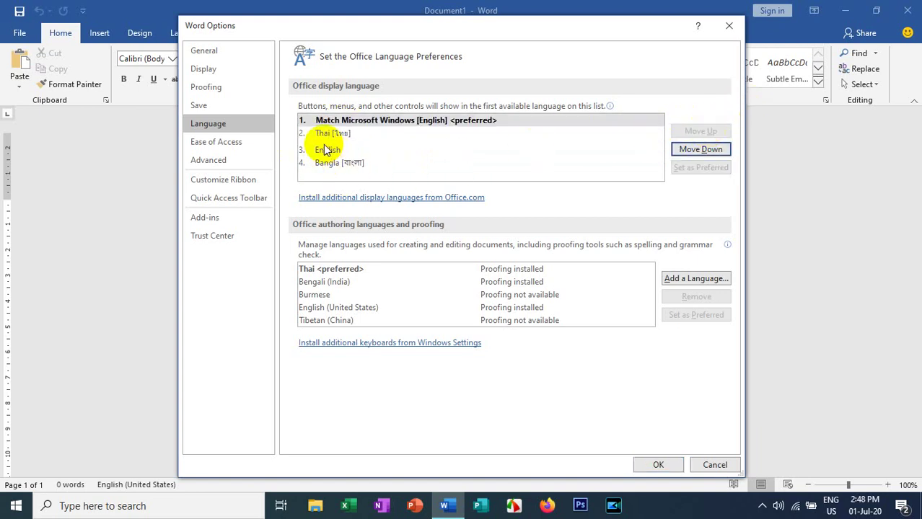
Move English back to the first place in the Office display language list
click(325, 149)
click(705, 131)
click(706, 132)
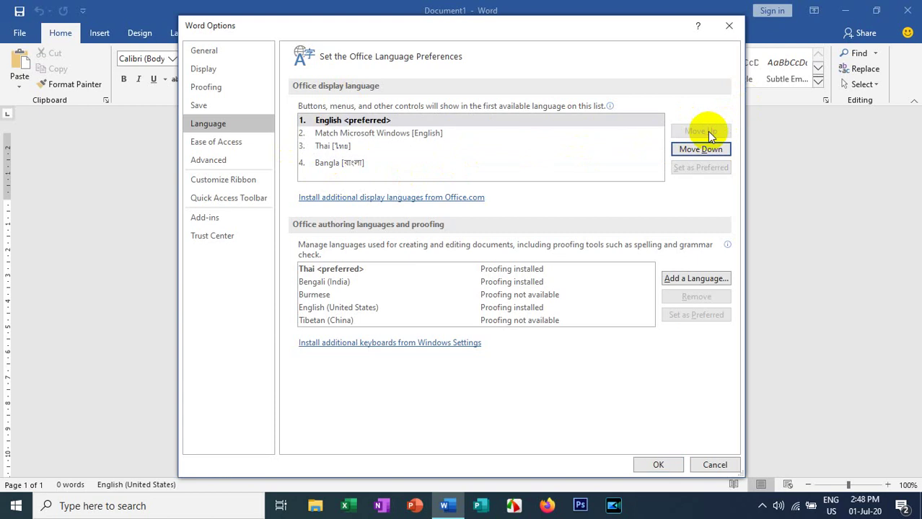